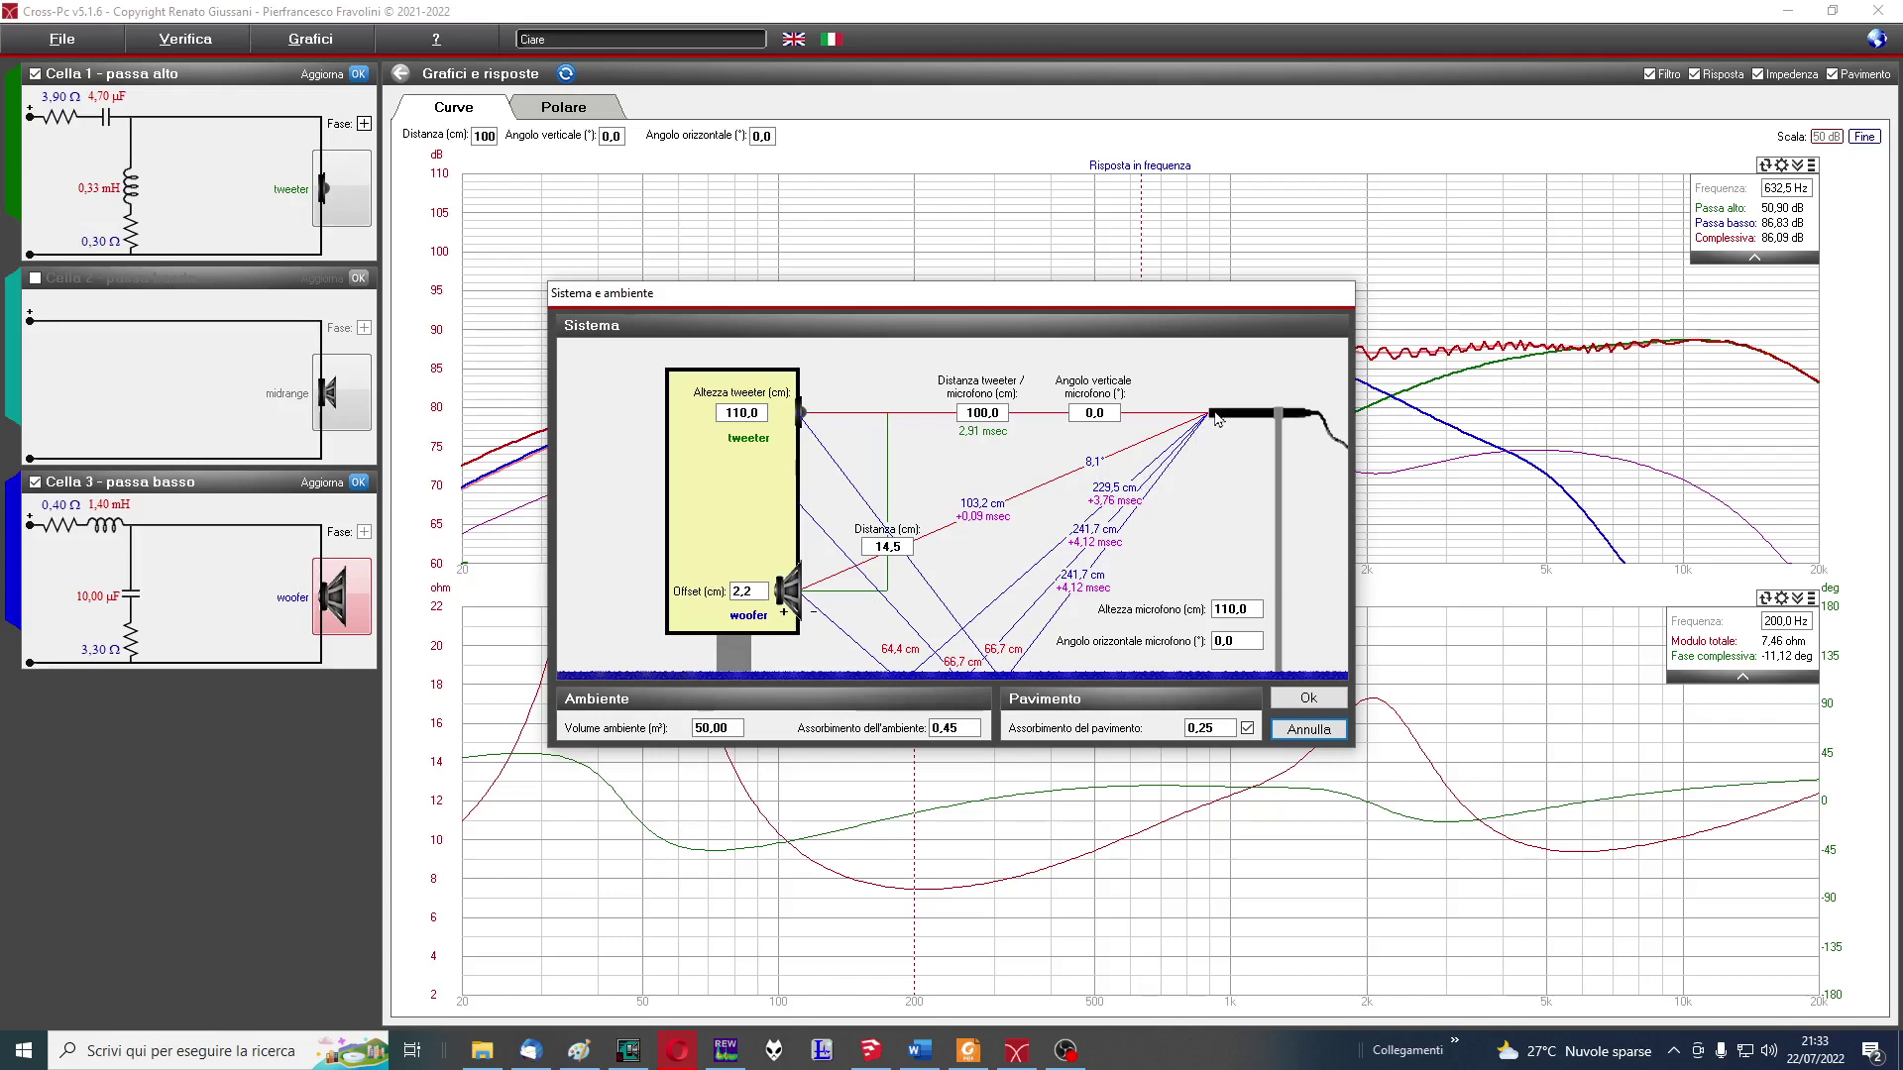
# Accept the system and environment settings and exclude the floor reflection from the simulated response
pyautogui.moveTo(1040, 296); pyautogui.dragTo(1046, 508)
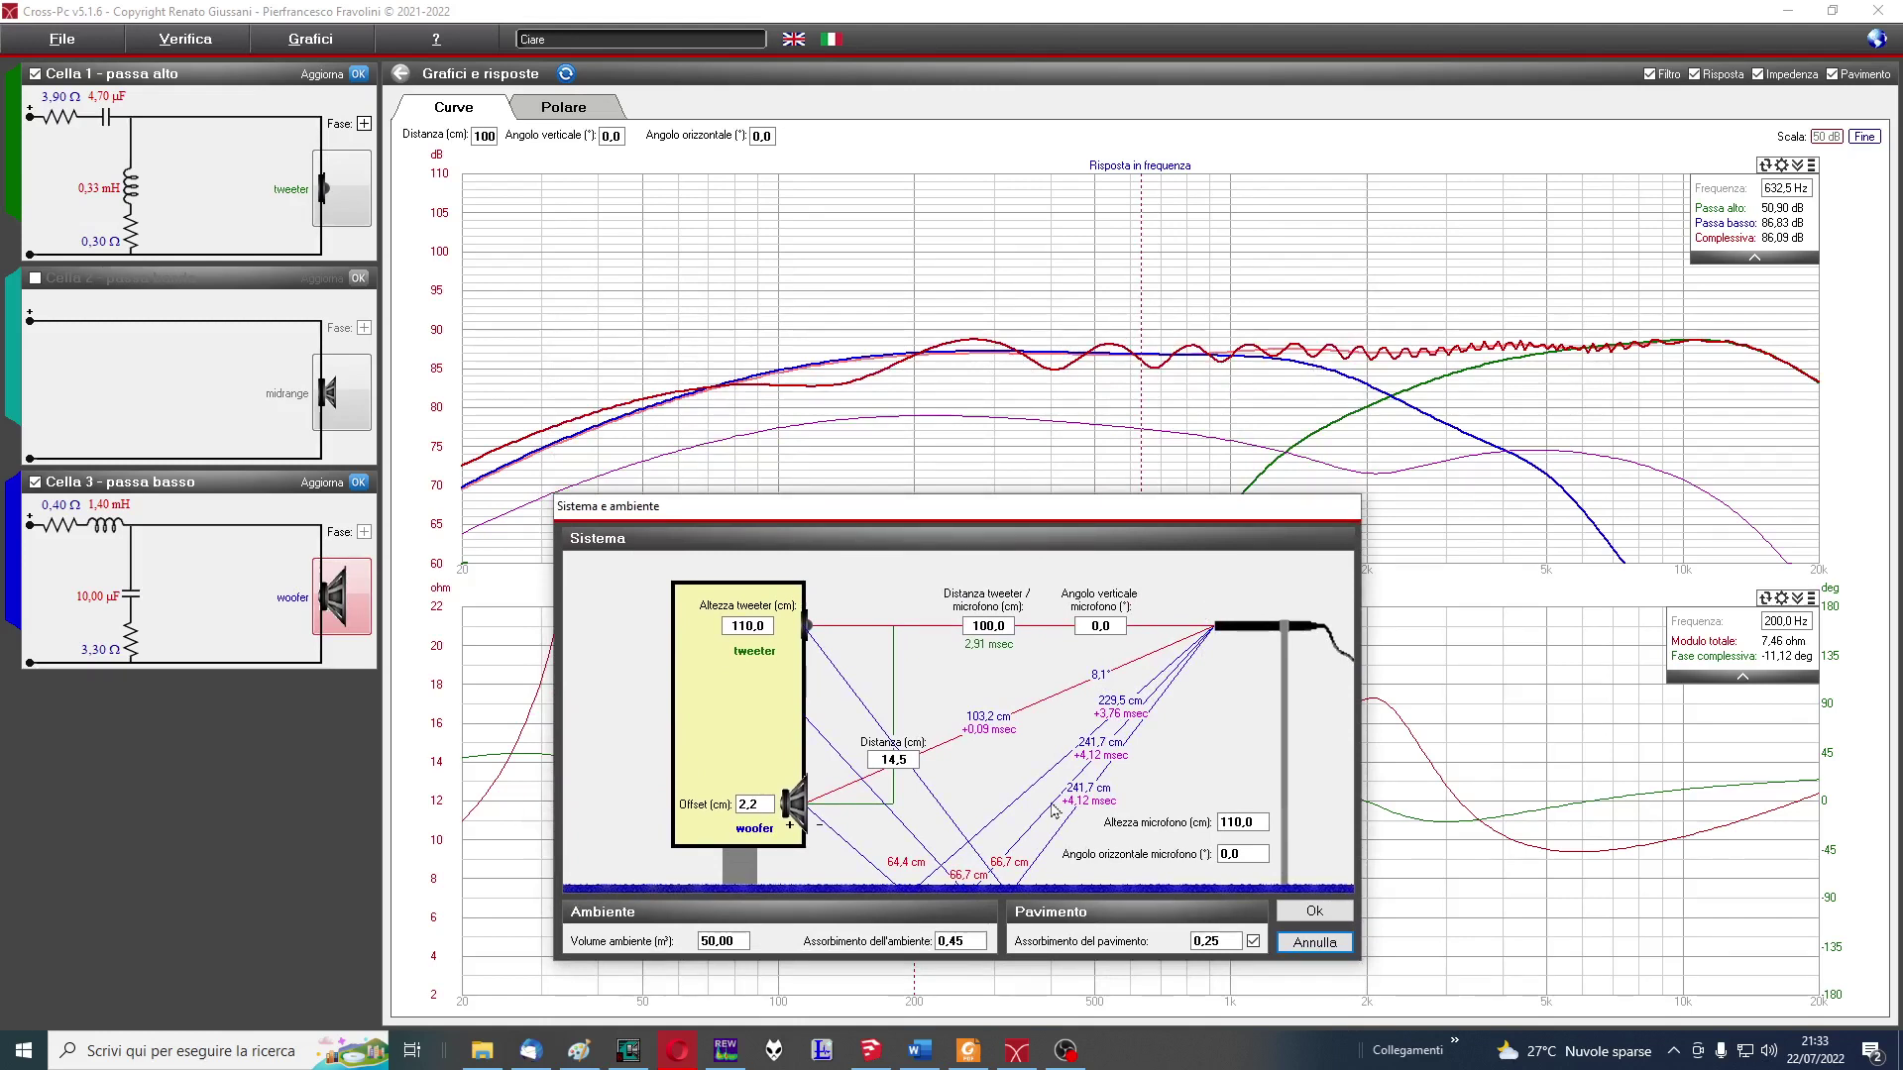
pyautogui.moveTo(966, 510); pyautogui.dragTo(865, 392)
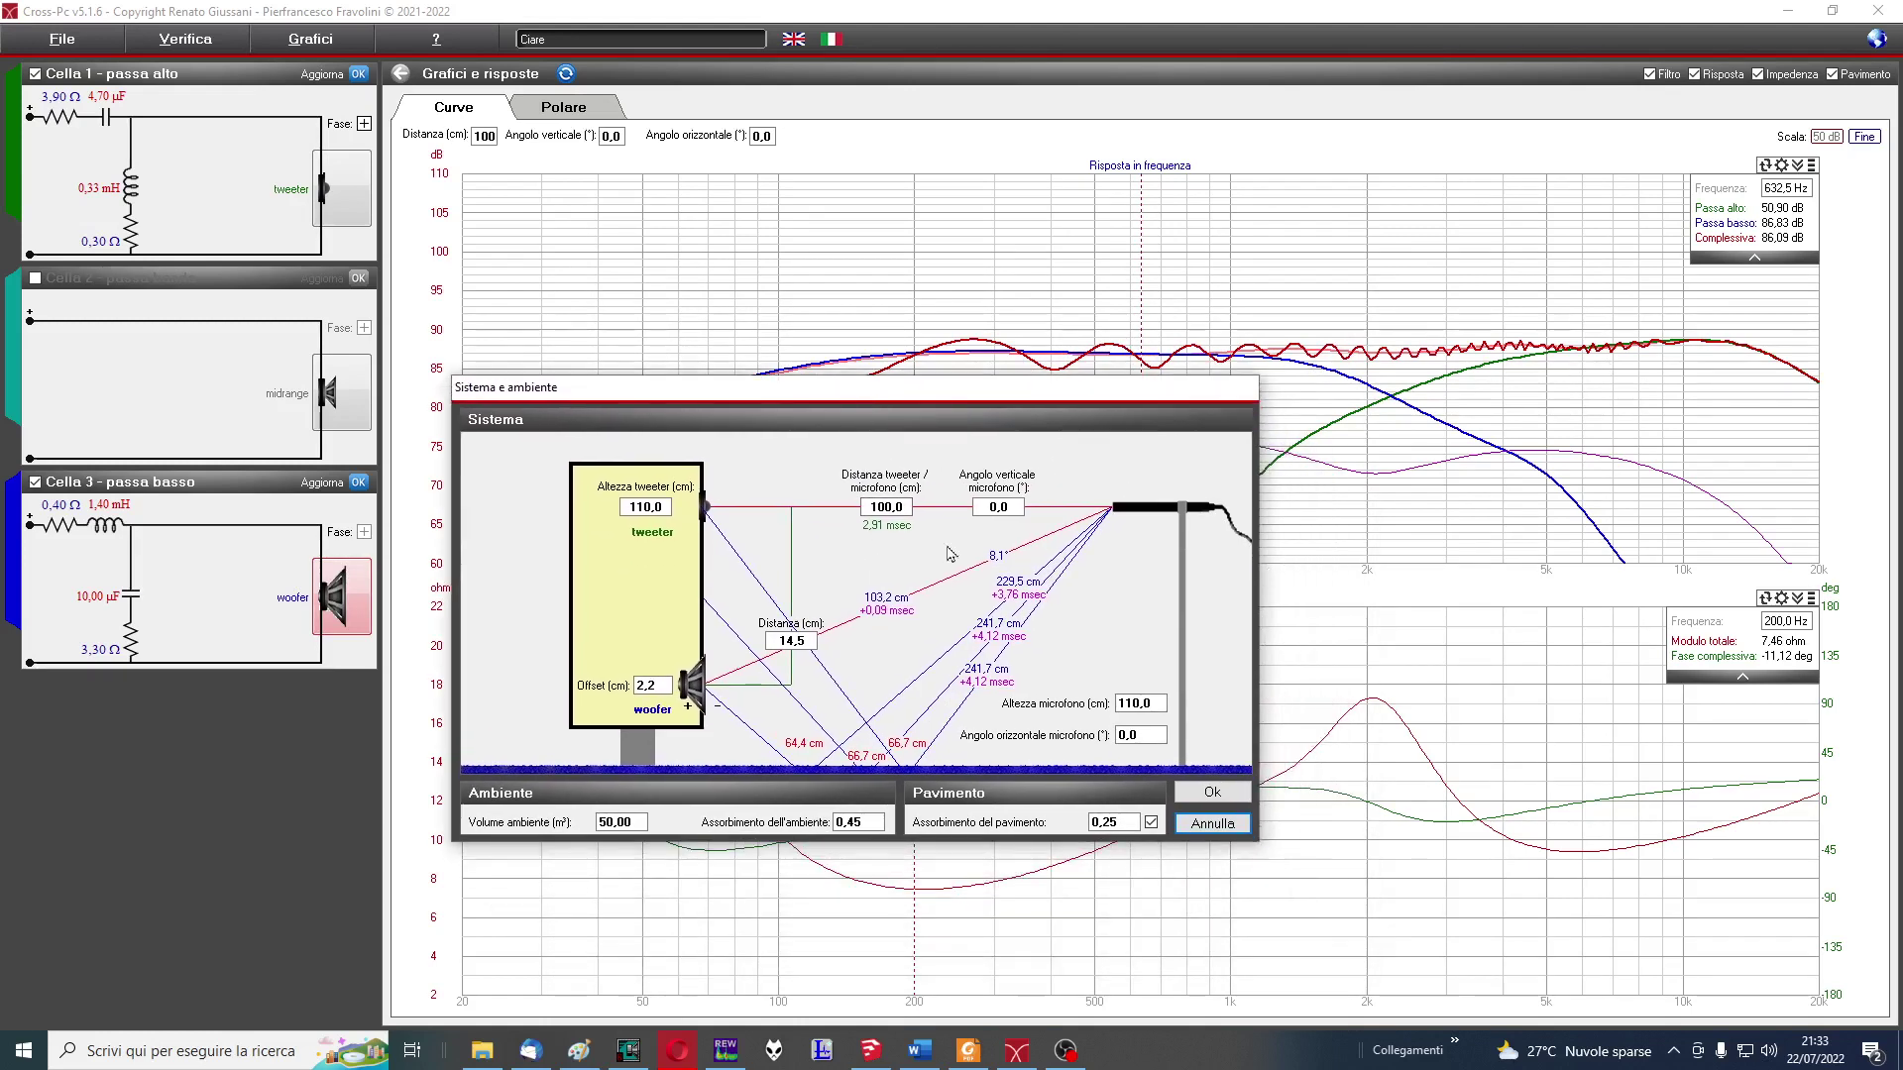
pyautogui.click(1211, 793)
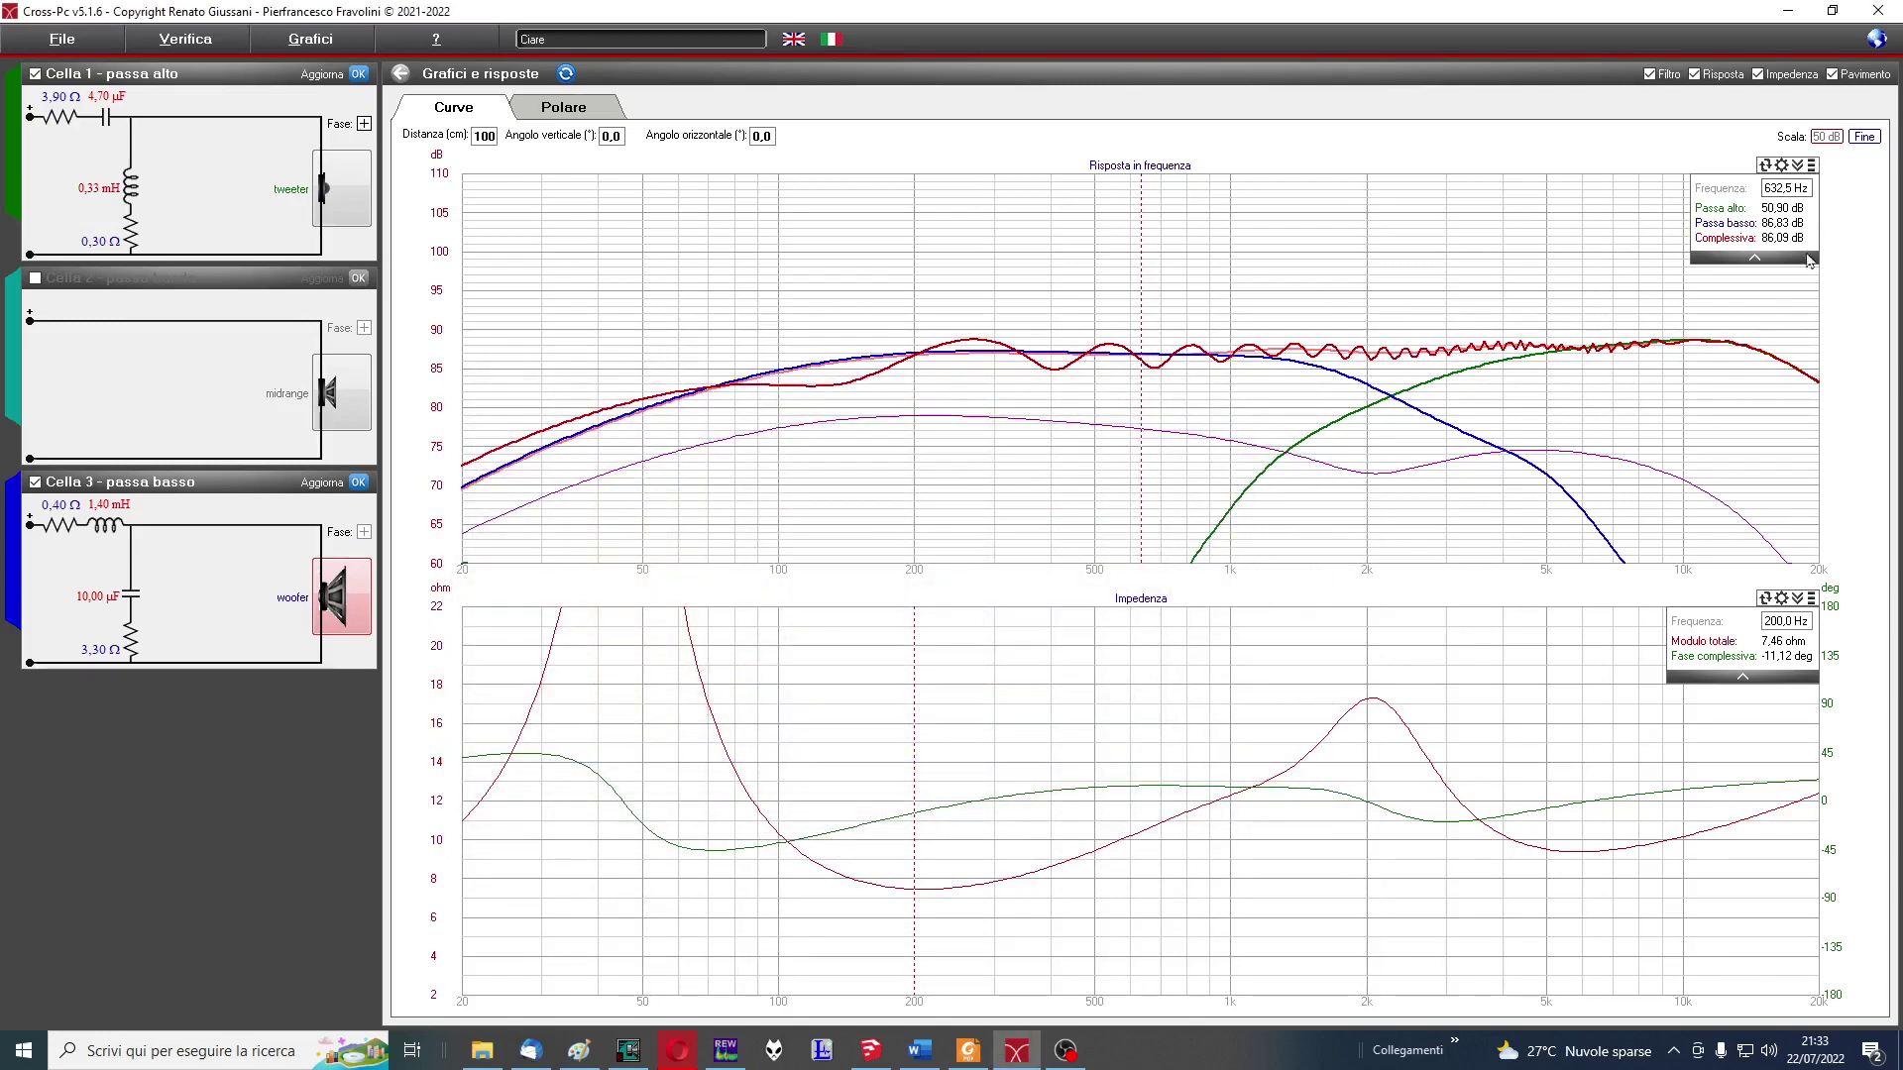
pyautogui.click(1833, 75)
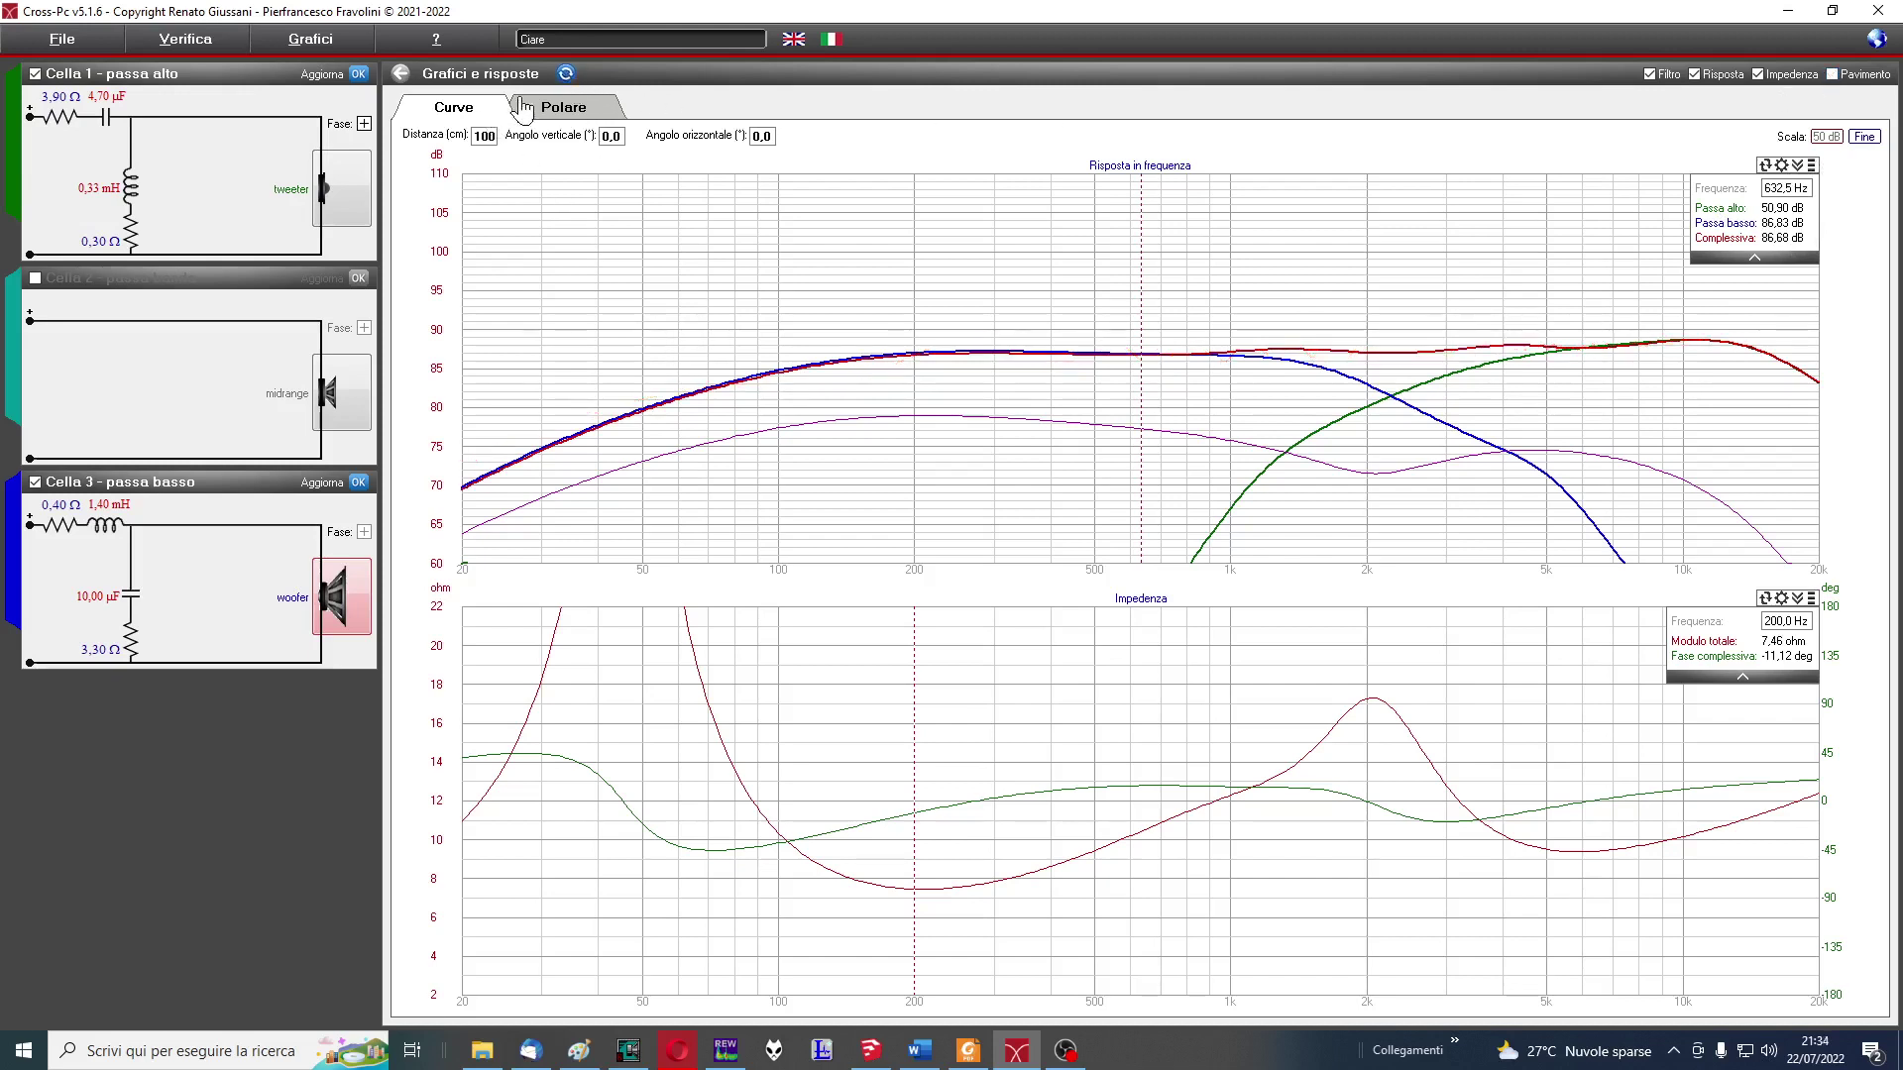
# Show the vertical polar diagram and enable its Livello curve in the diagram properties
pyautogui.click(548, 117)
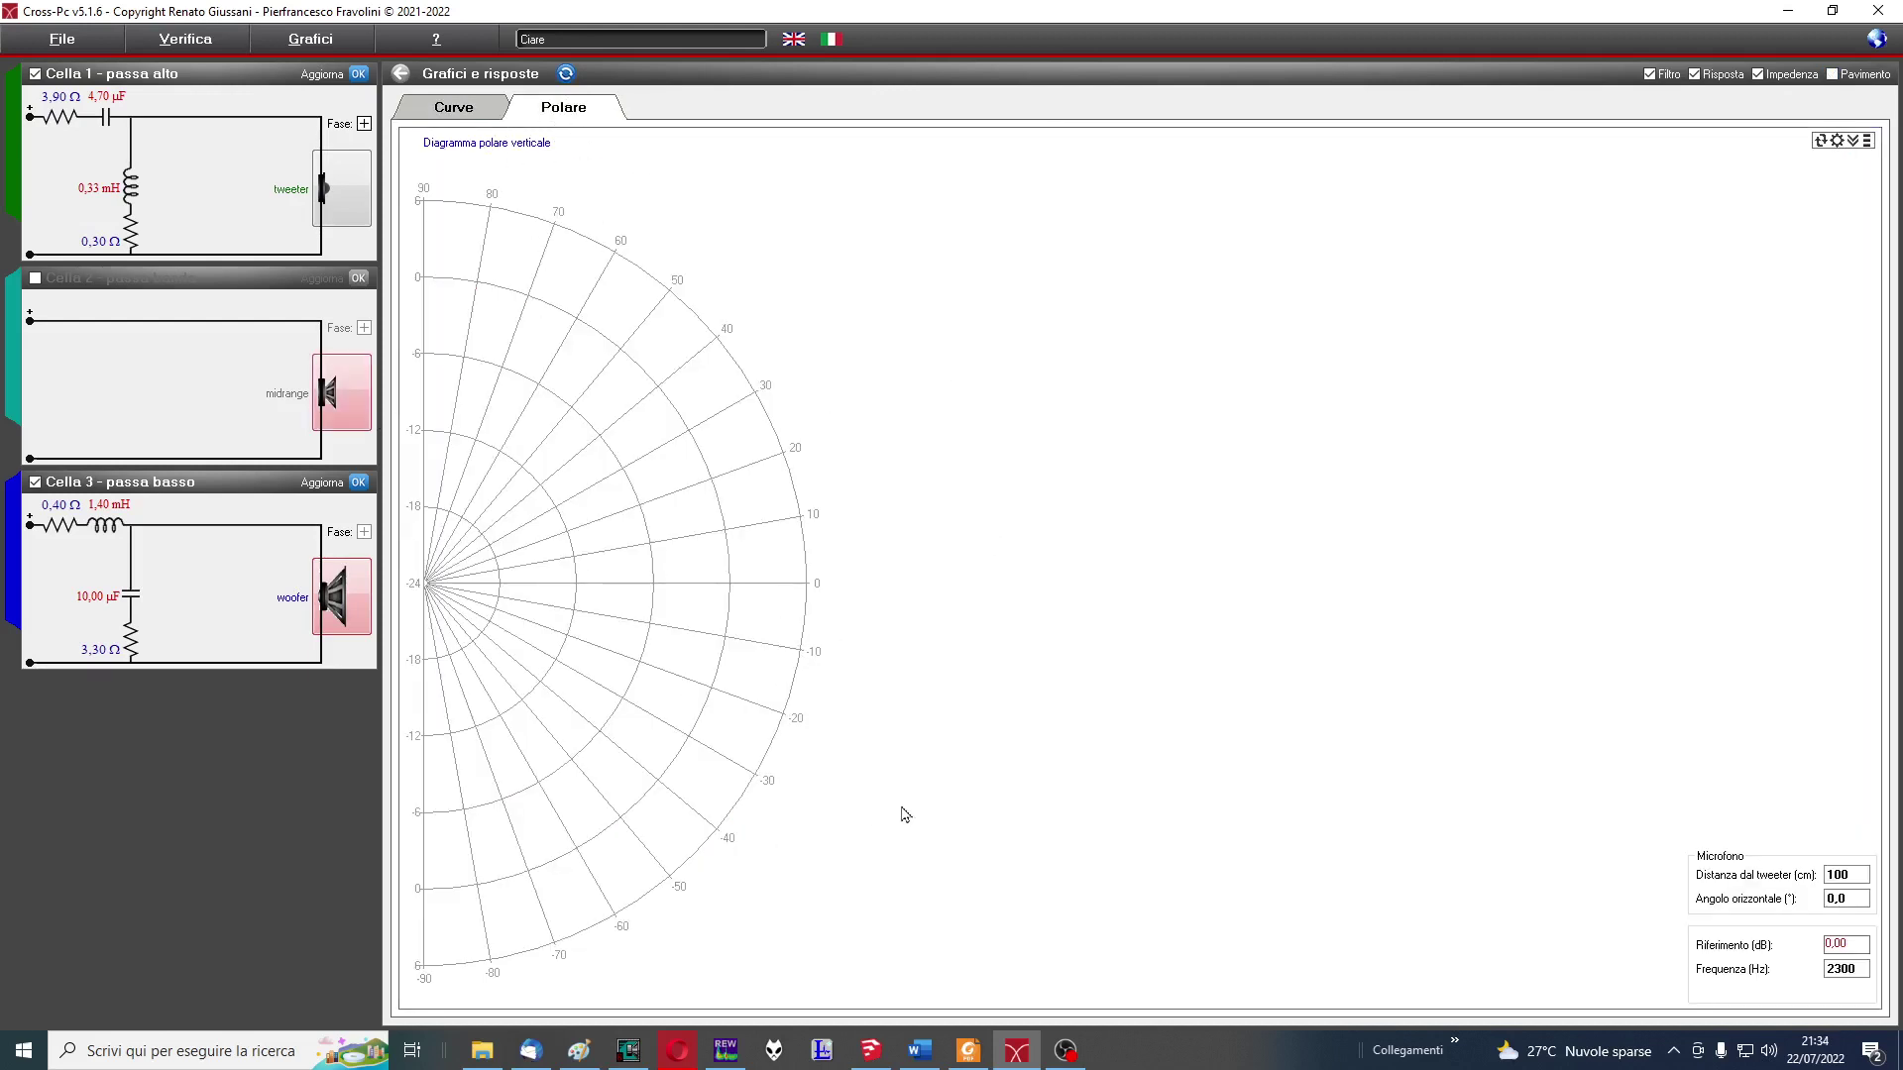
pyautogui.click(1836, 140)
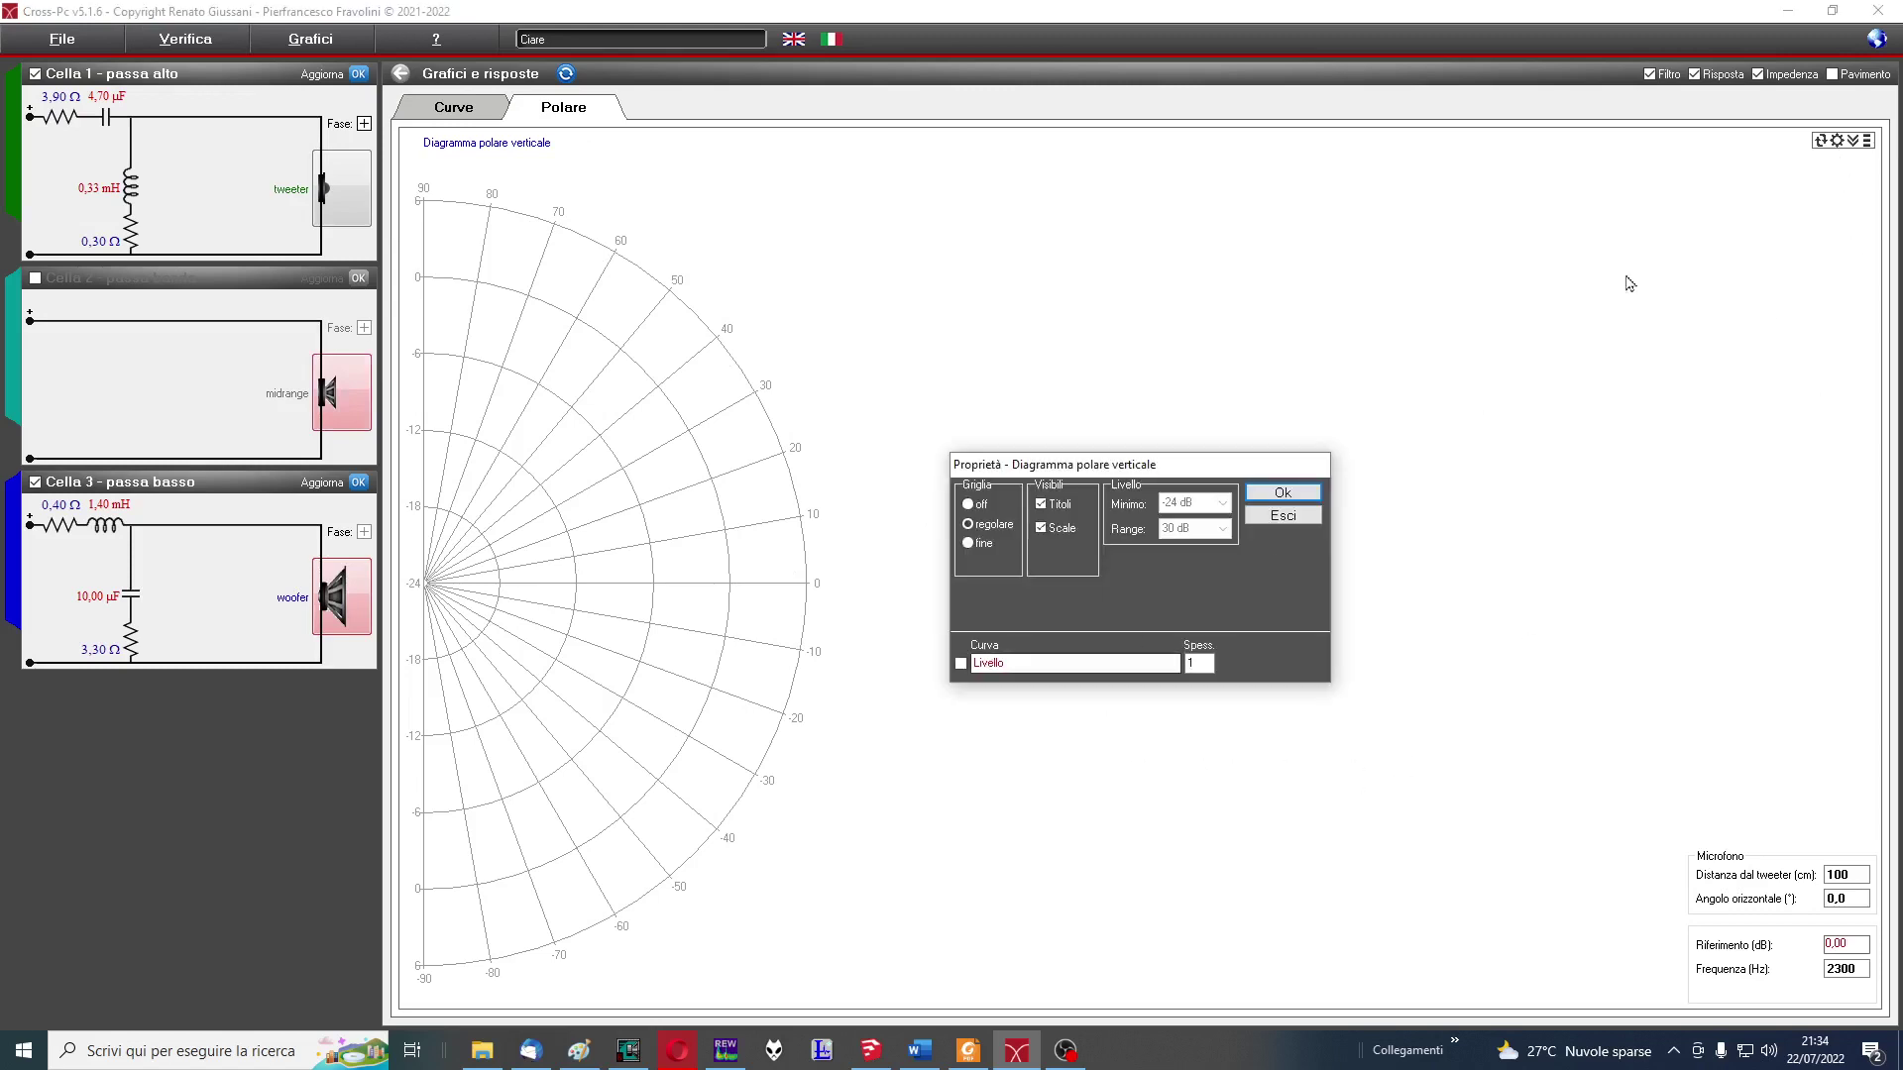
pyautogui.click(962, 664)
pyautogui.click(1201, 664)
pyautogui.click(1284, 515)
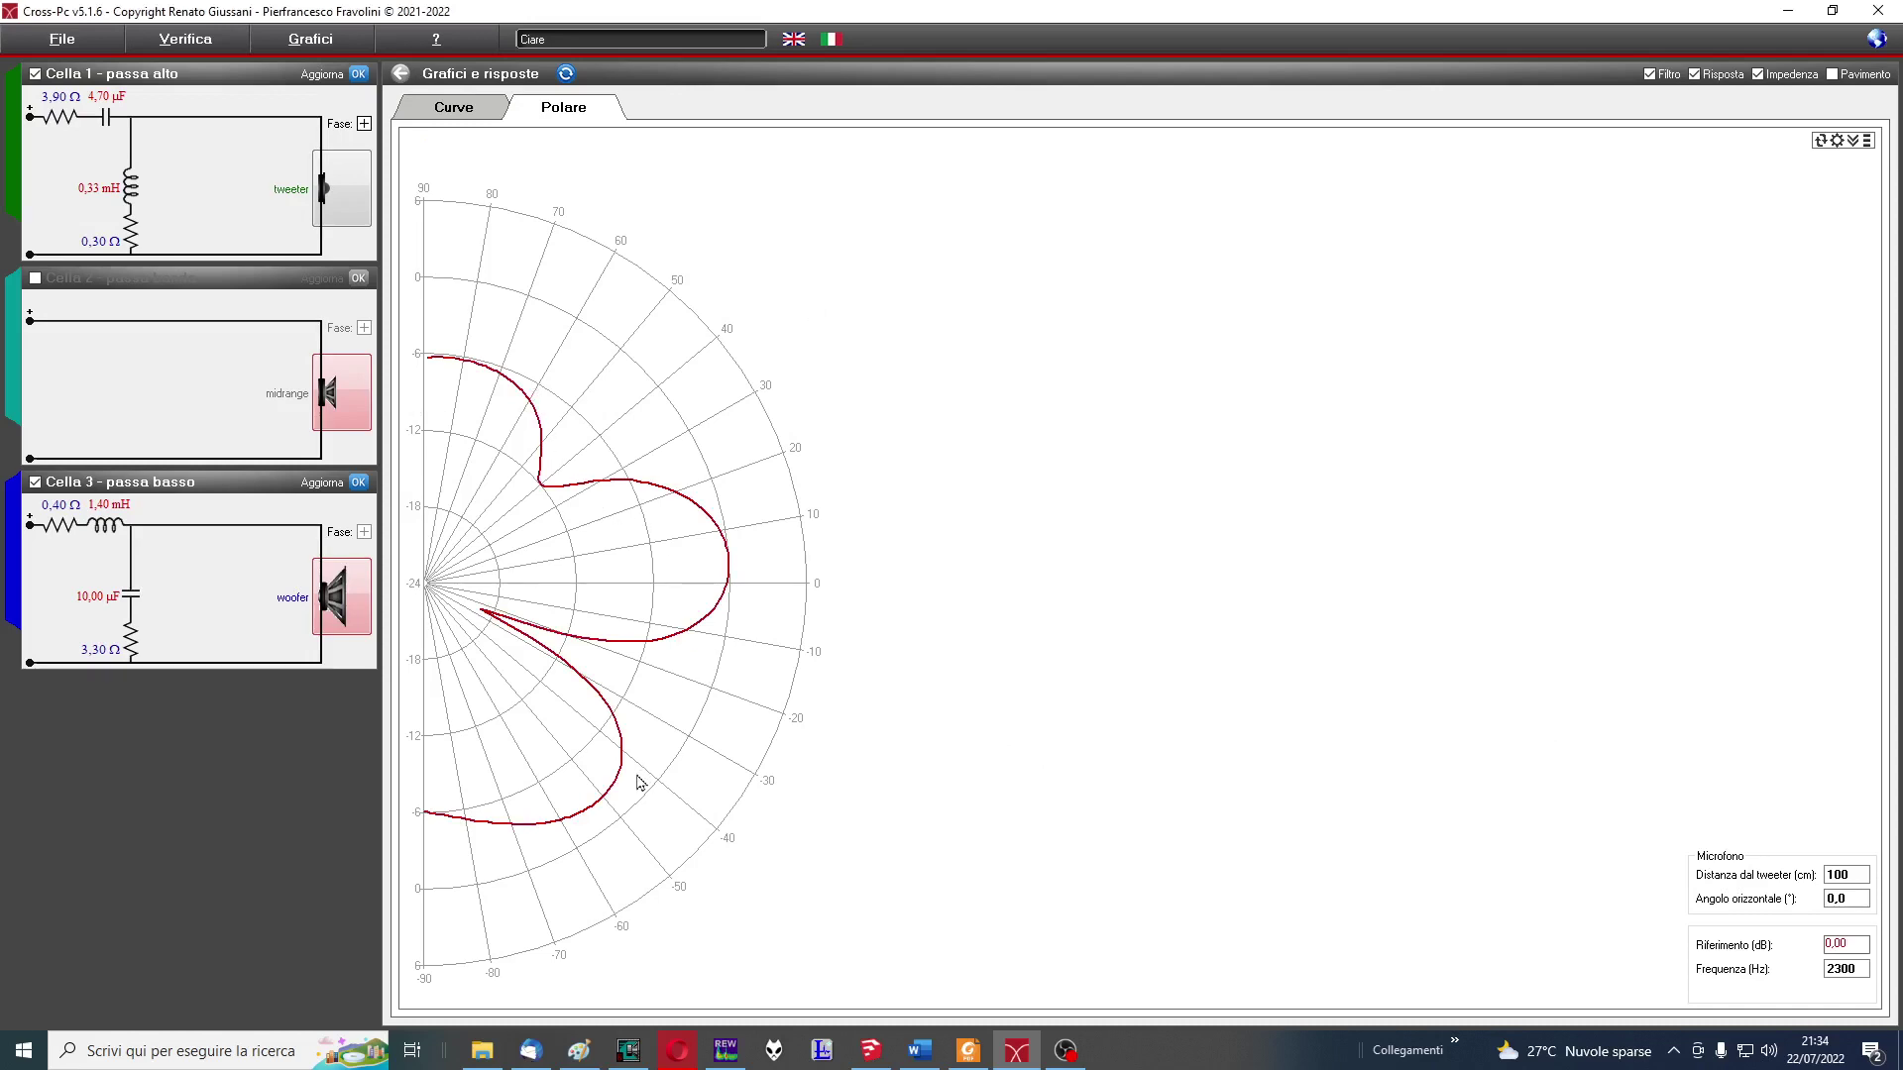
# Plot the recalculated vertical polar response at 1000 Hz and place the angle cursor at 0°
pyautogui.click(1858, 971)
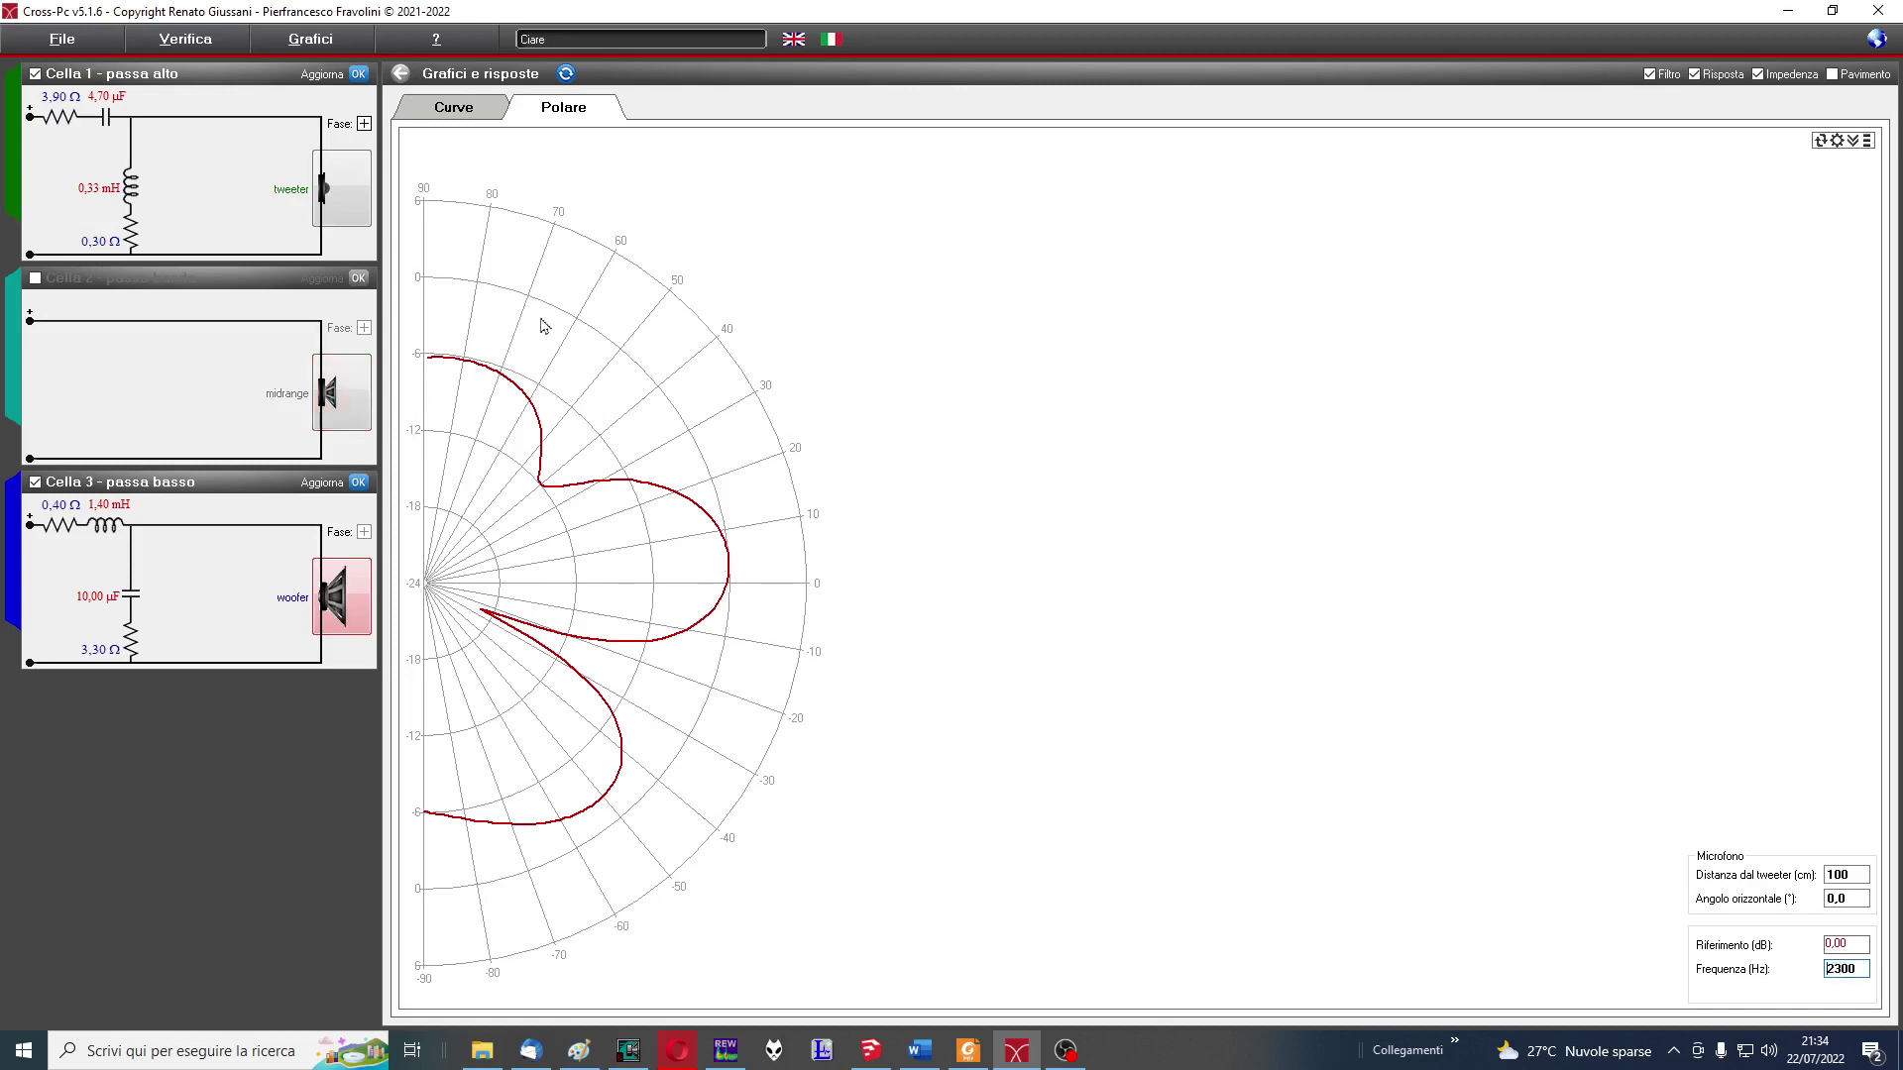
pyautogui.doubleClick(1866, 969)
pyautogui.write('1000')
pyautogui.press('Return')
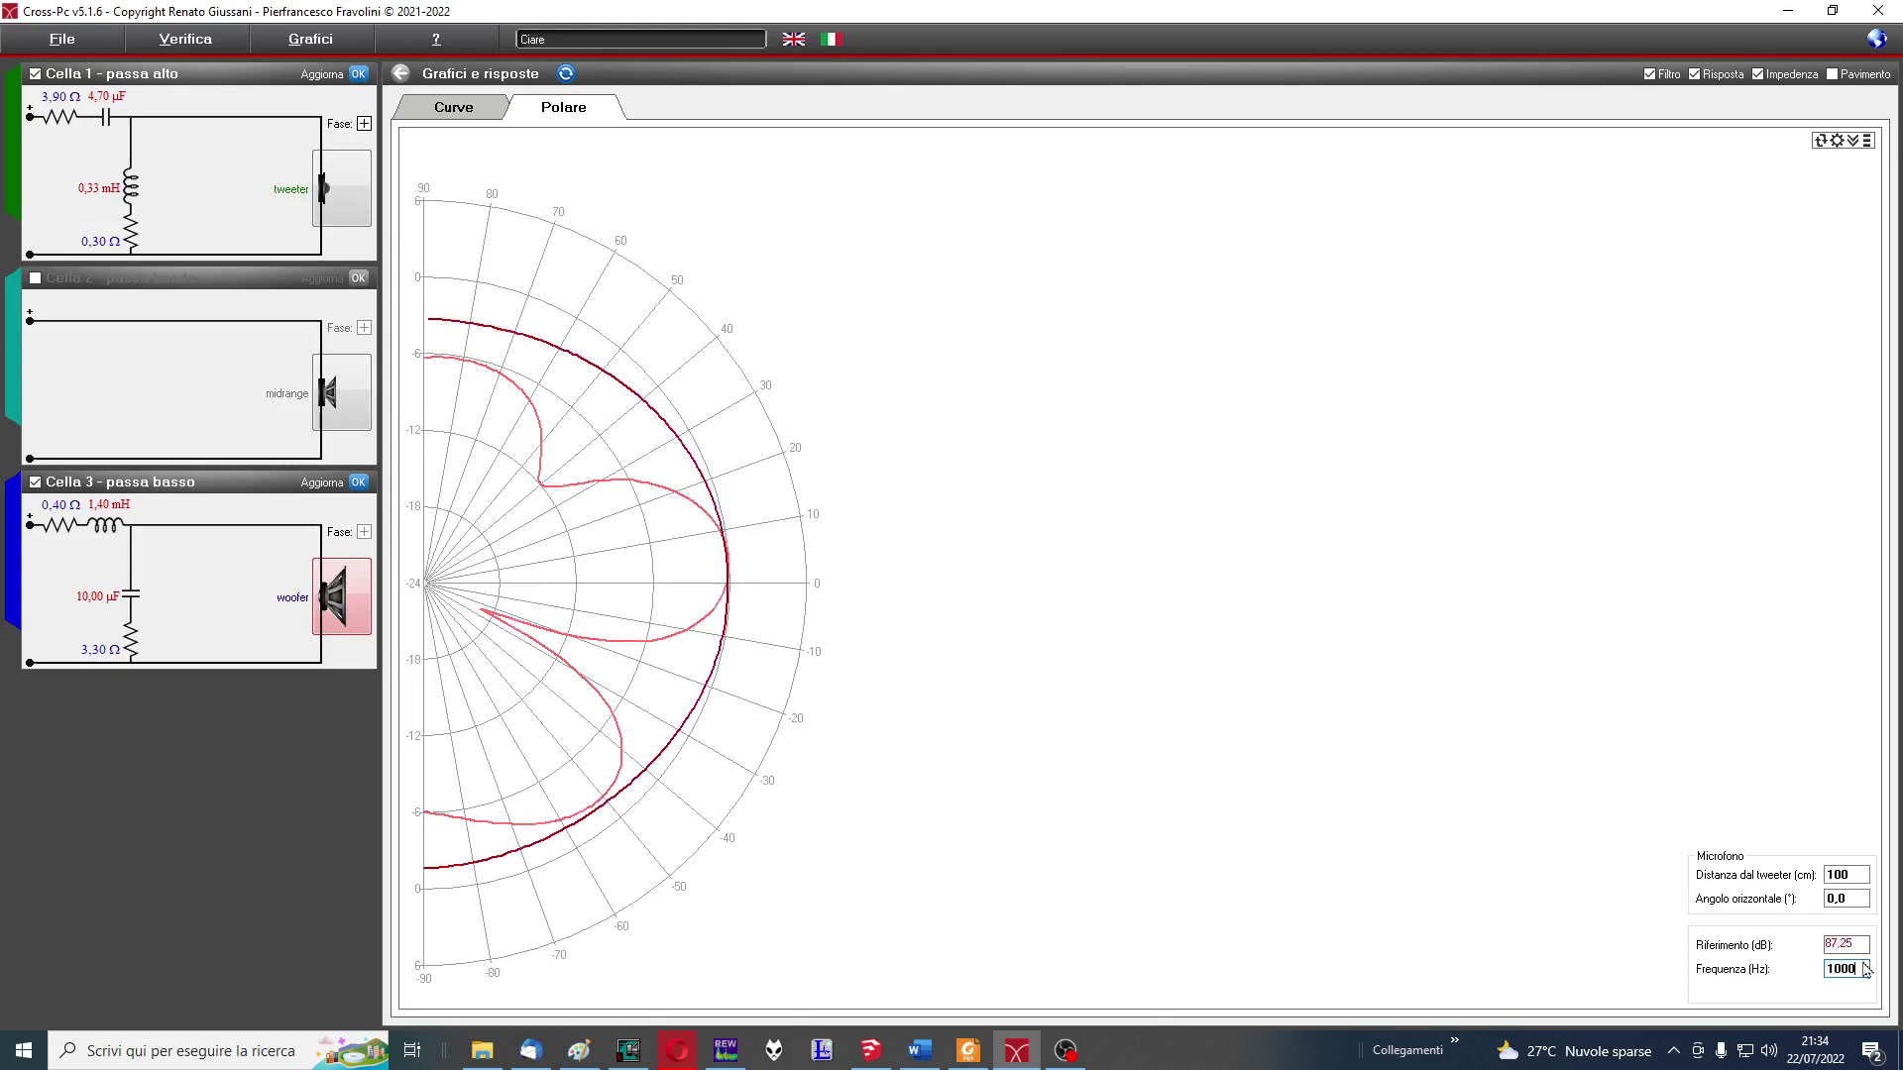
pyautogui.click(566, 75)
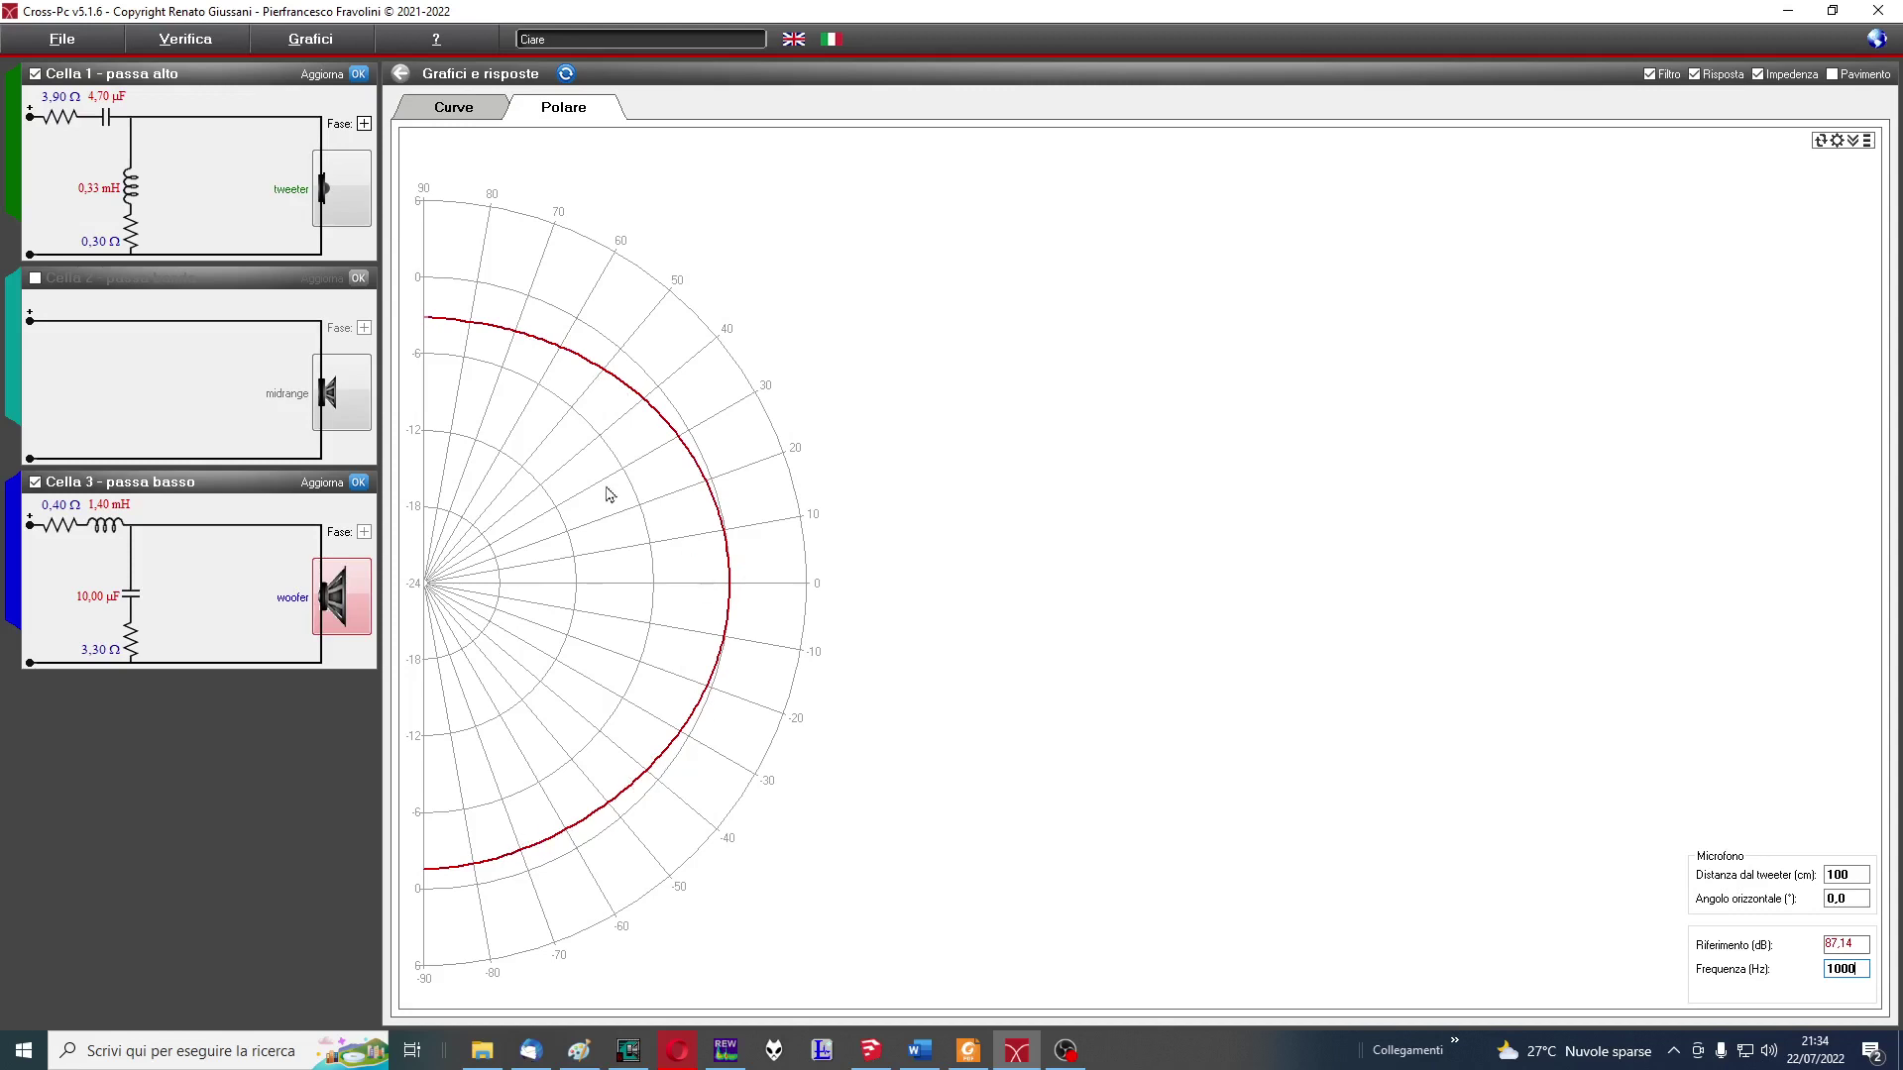
pyautogui.click(810, 591)
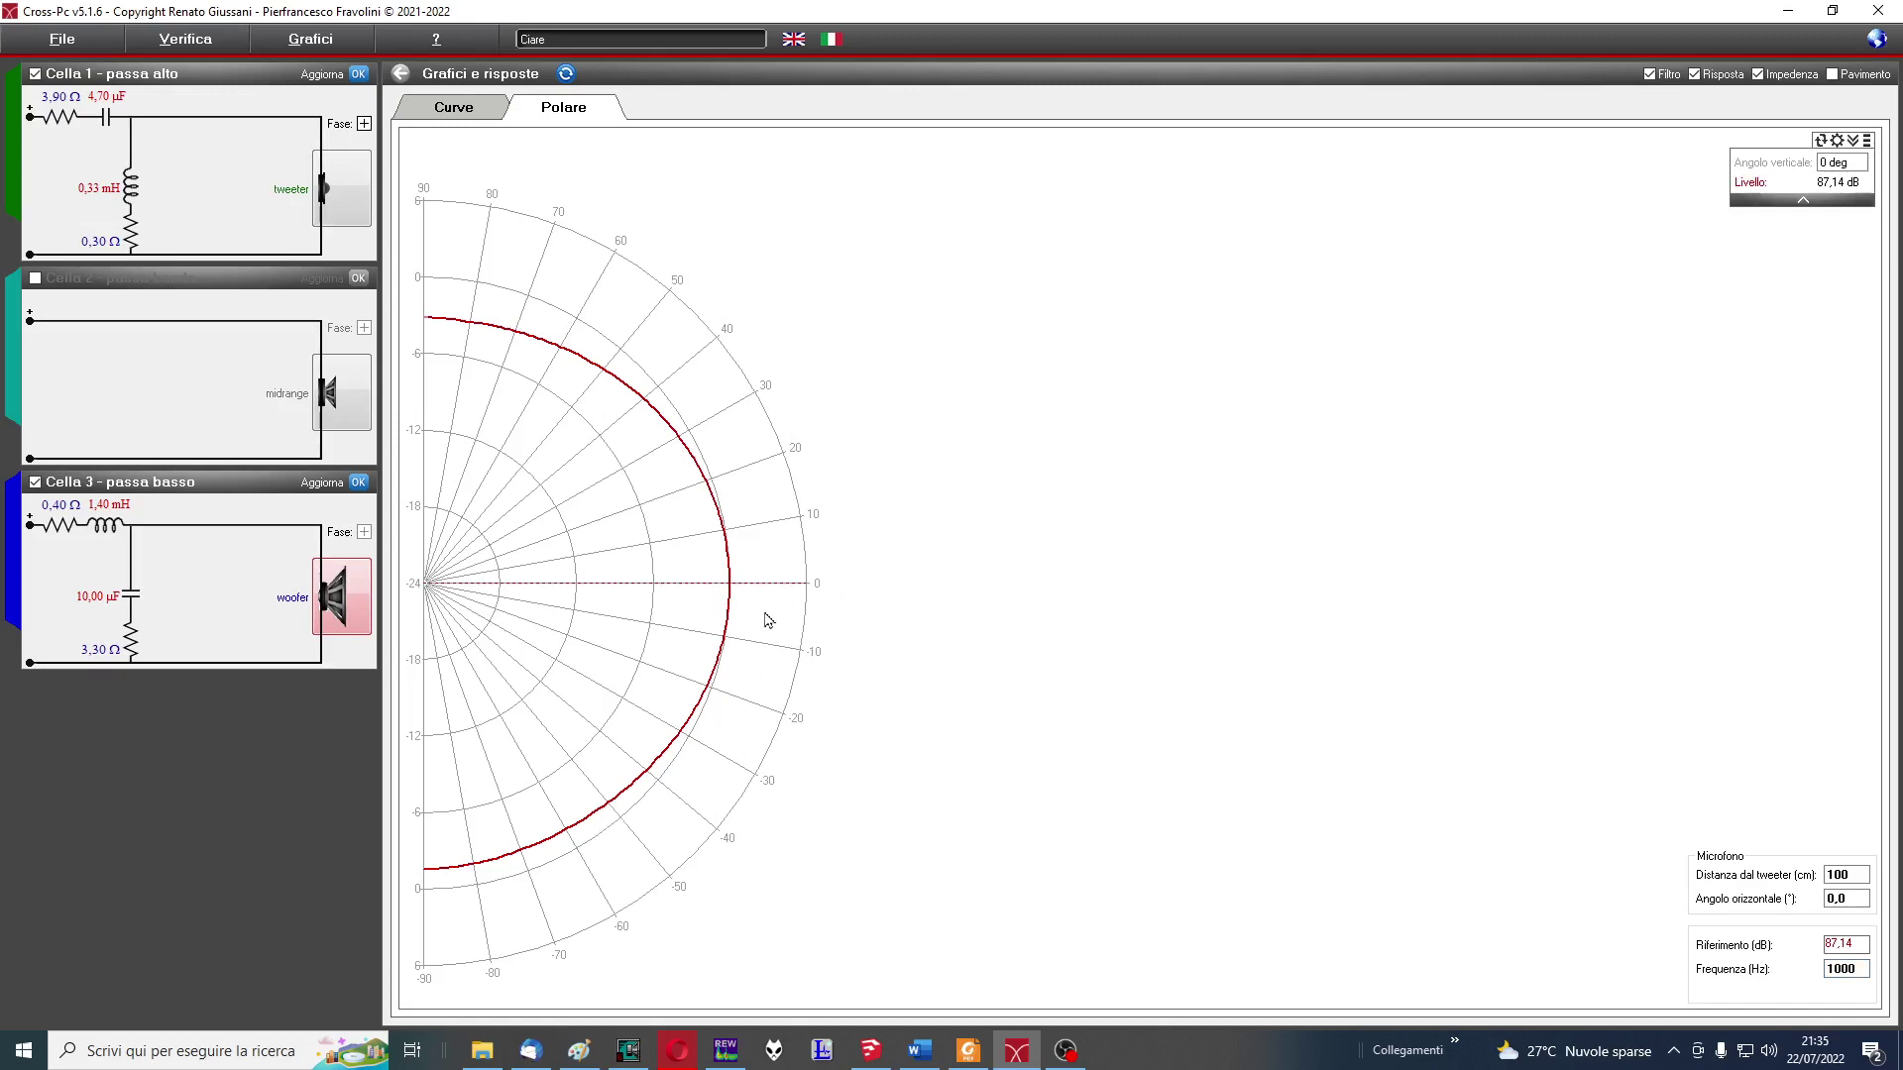
# Plot the recalculated vertical polar response at 100 Hz and place the angle cursor at -5°
pyautogui.doubleClick(1861, 968)
pyautogui.write('10')
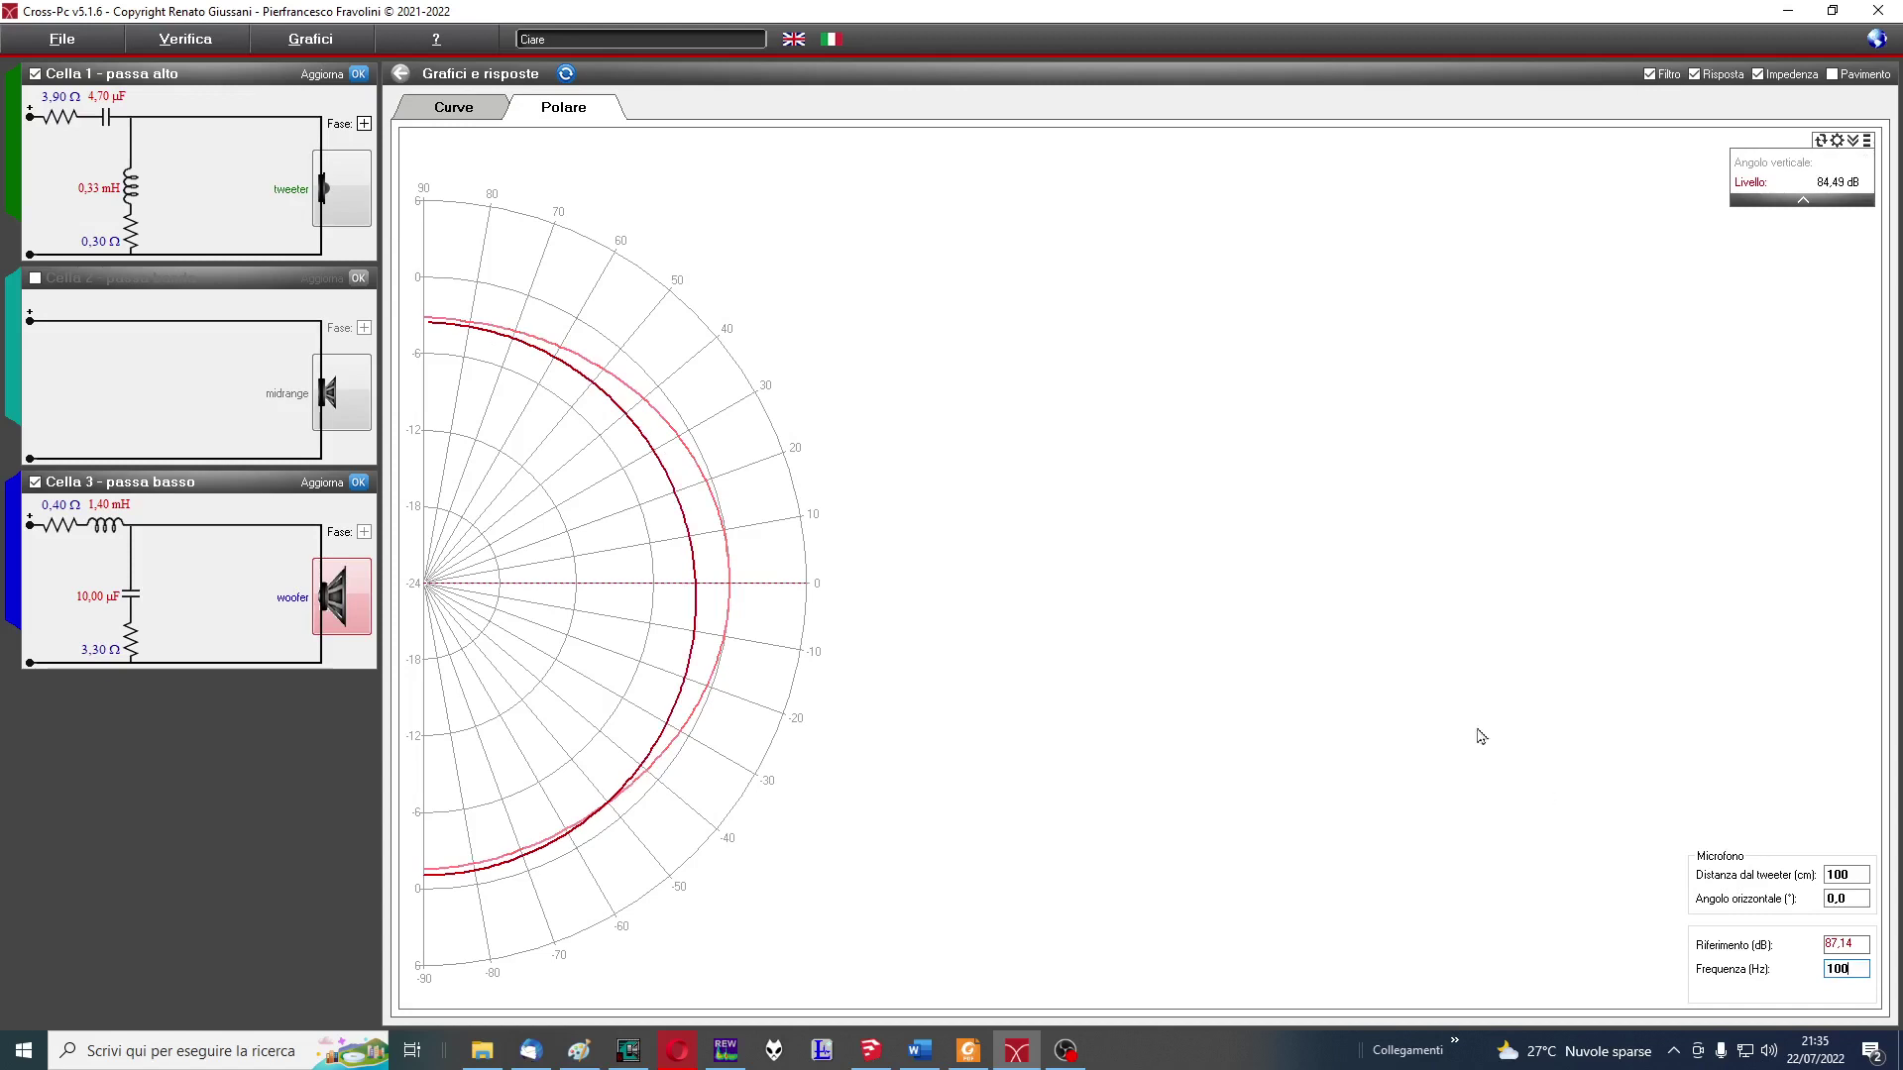
pyautogui.click(566, 76)
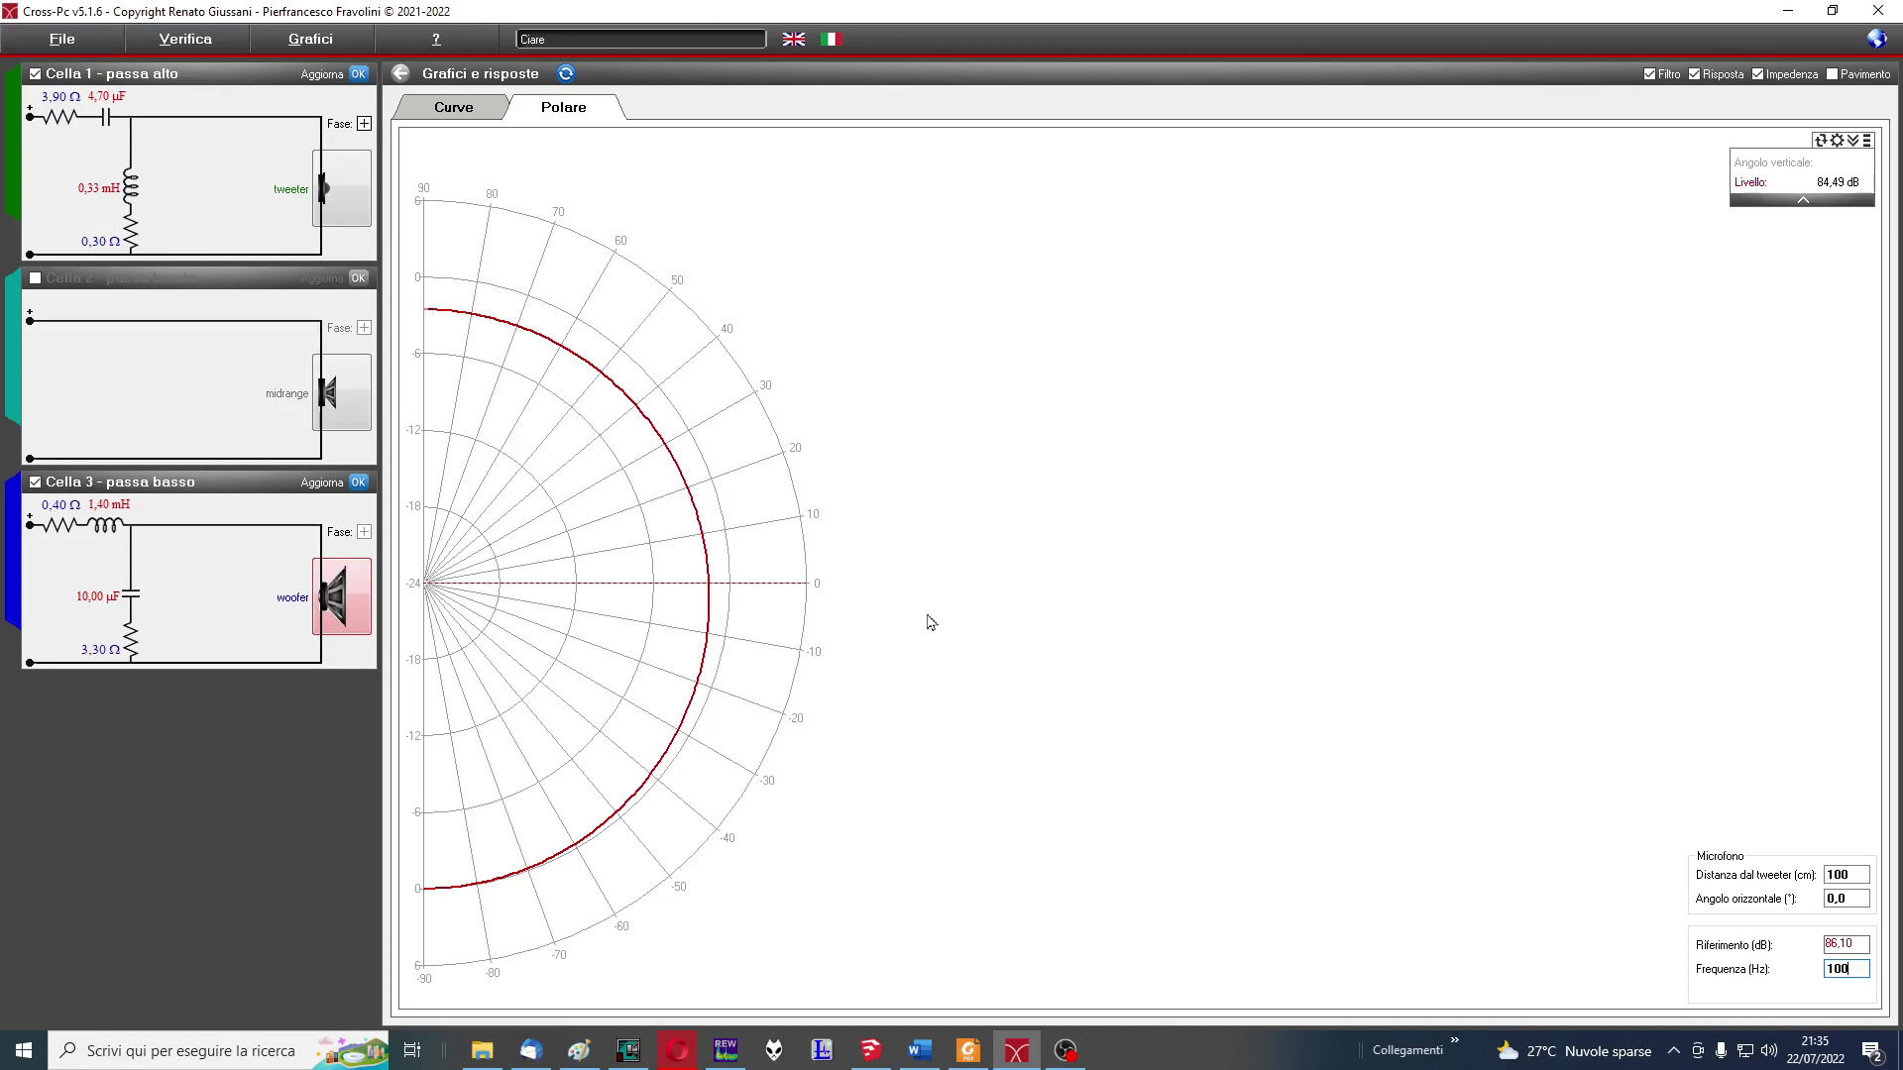
pyautogui.click(1165, 652)
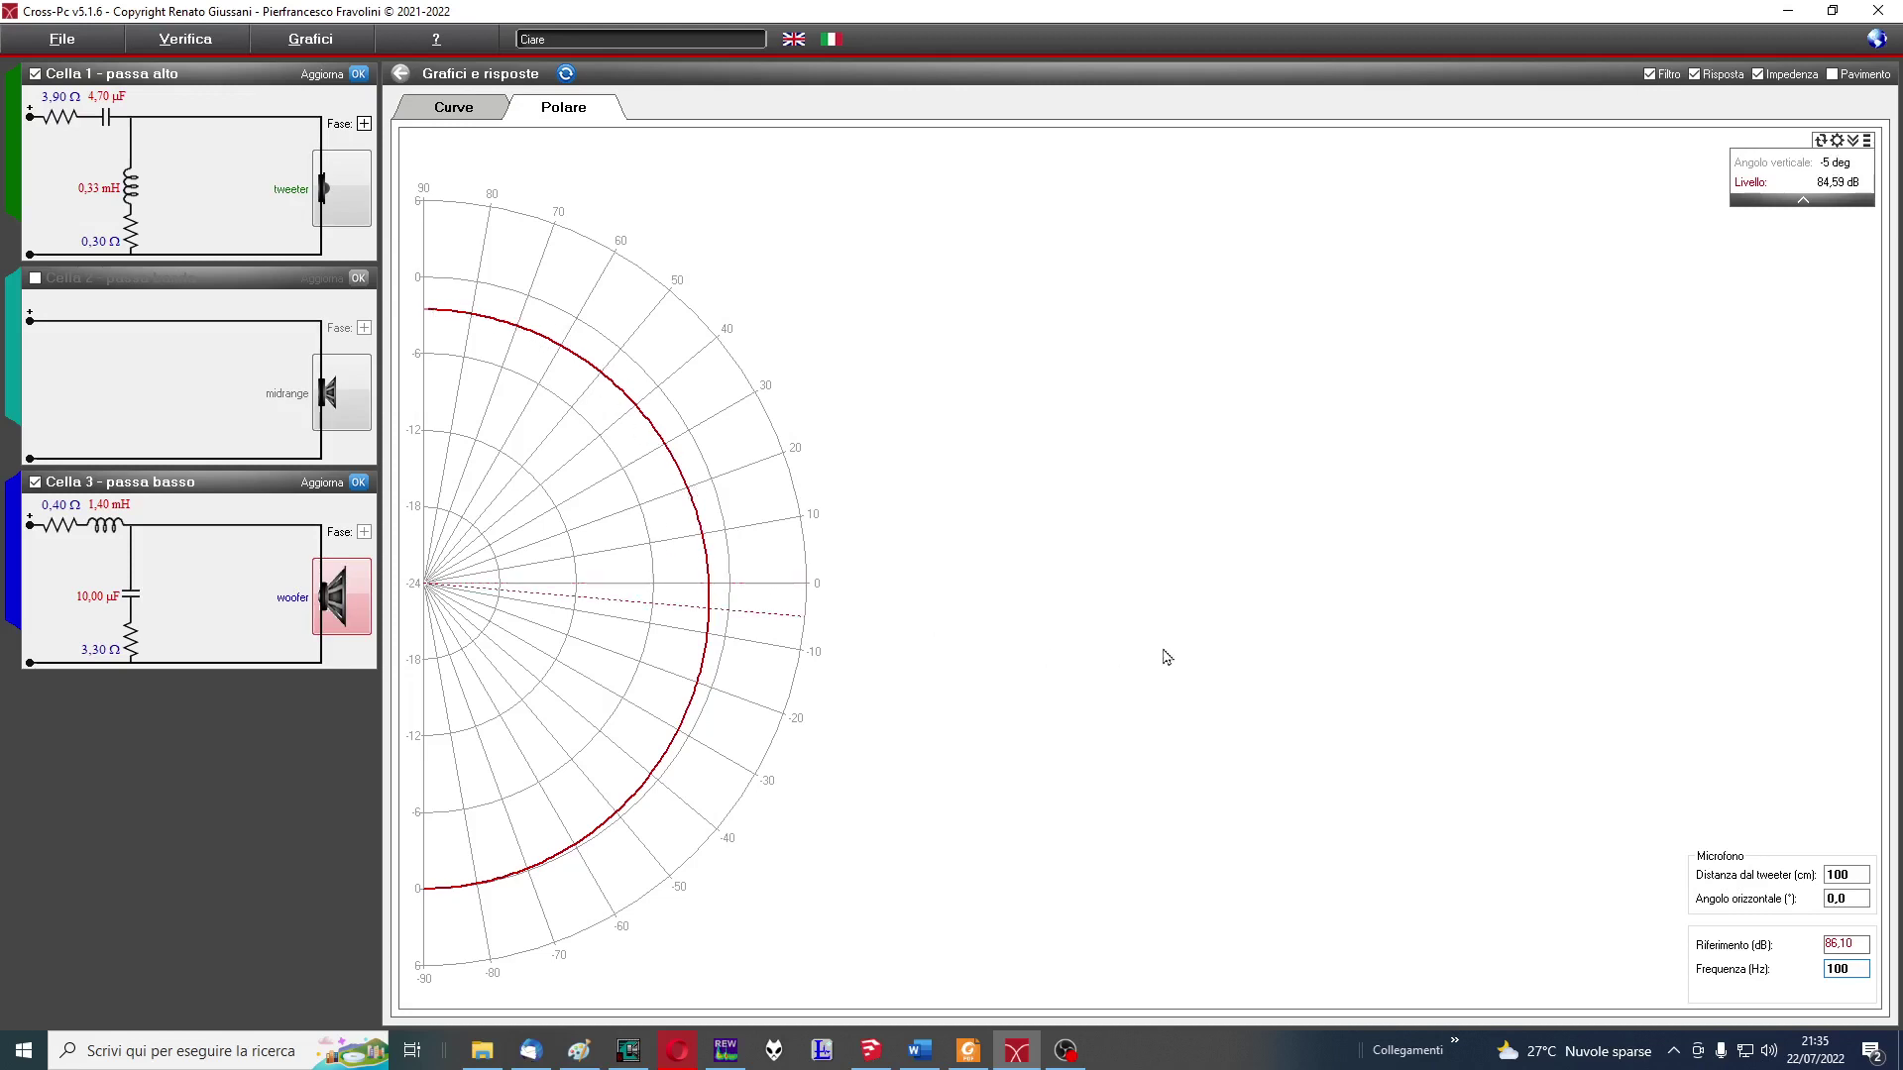
# Plot the recalculated vertical polar response at 2300 Hz and check the level at 0°
pyautogui.doubleClick(1867, 969)
pyautogui.write('23')
pyautogui.press('Return')
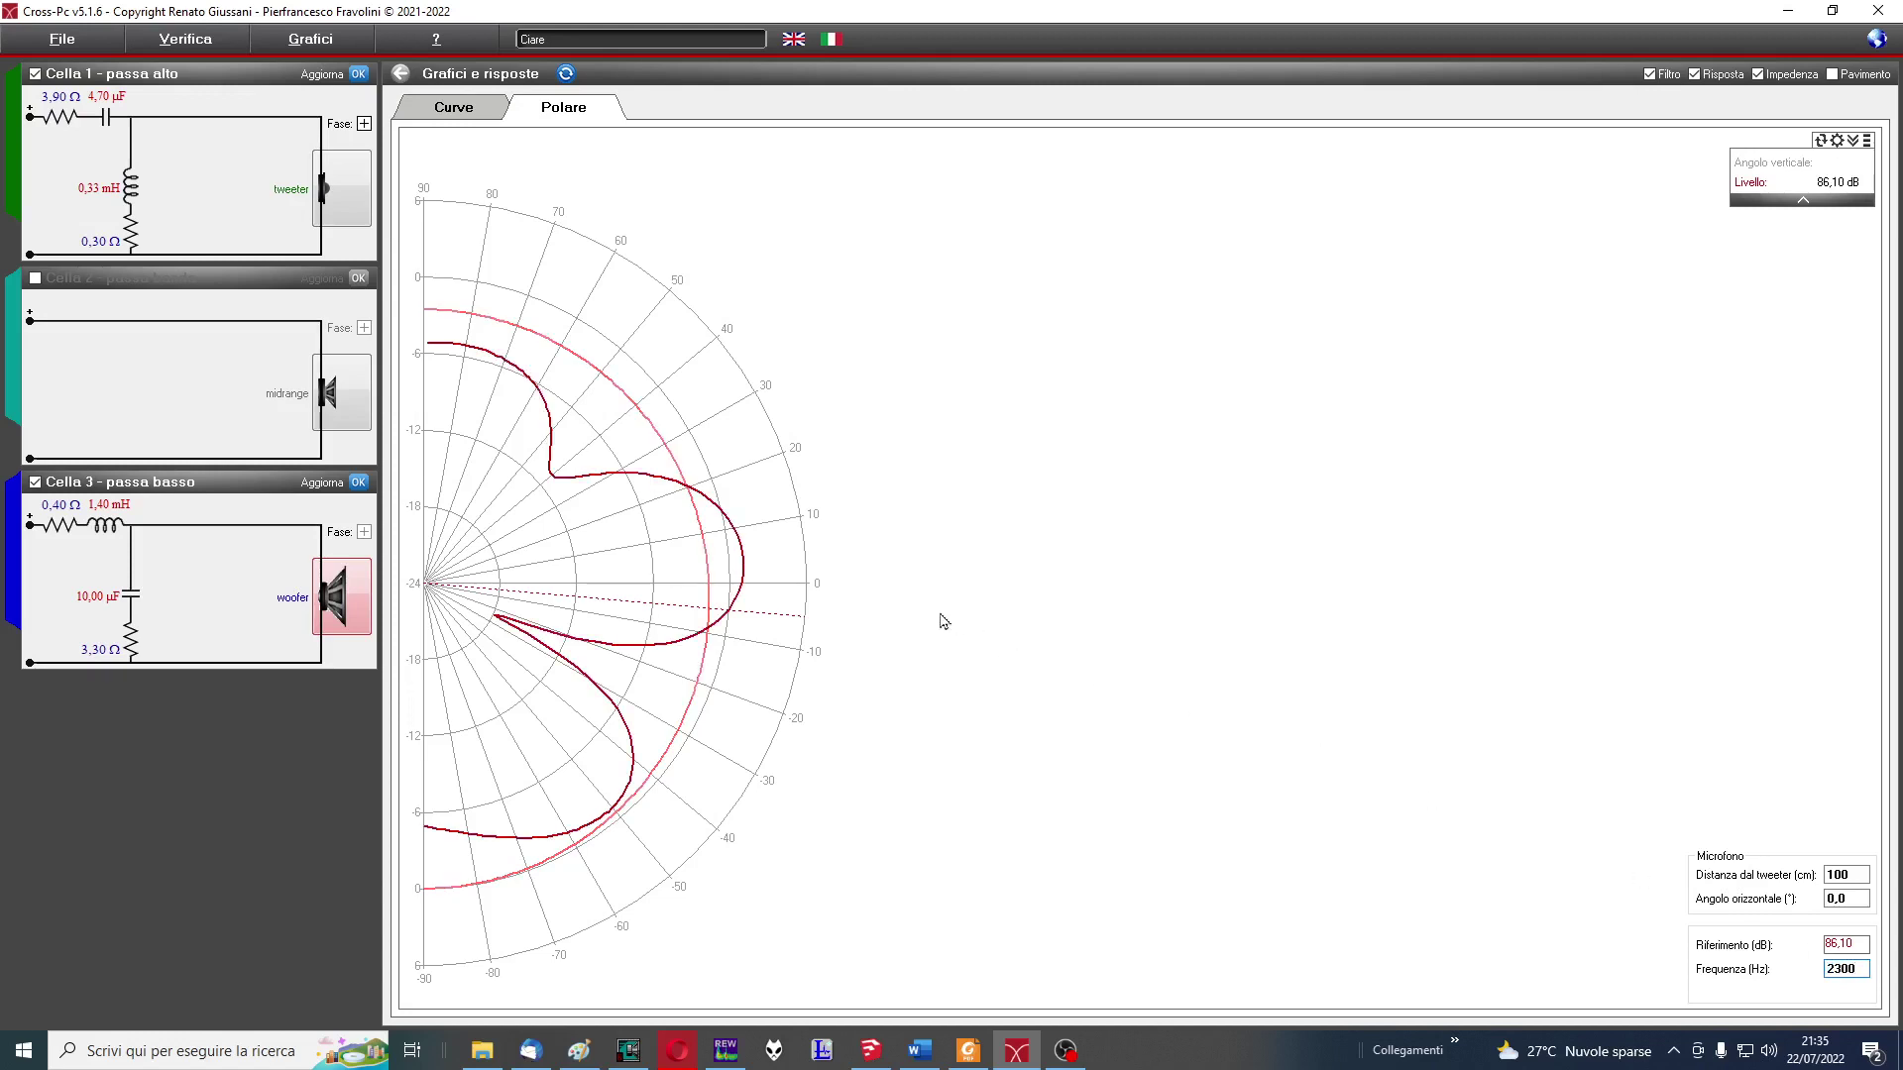
pyautogui.click(566, 74)
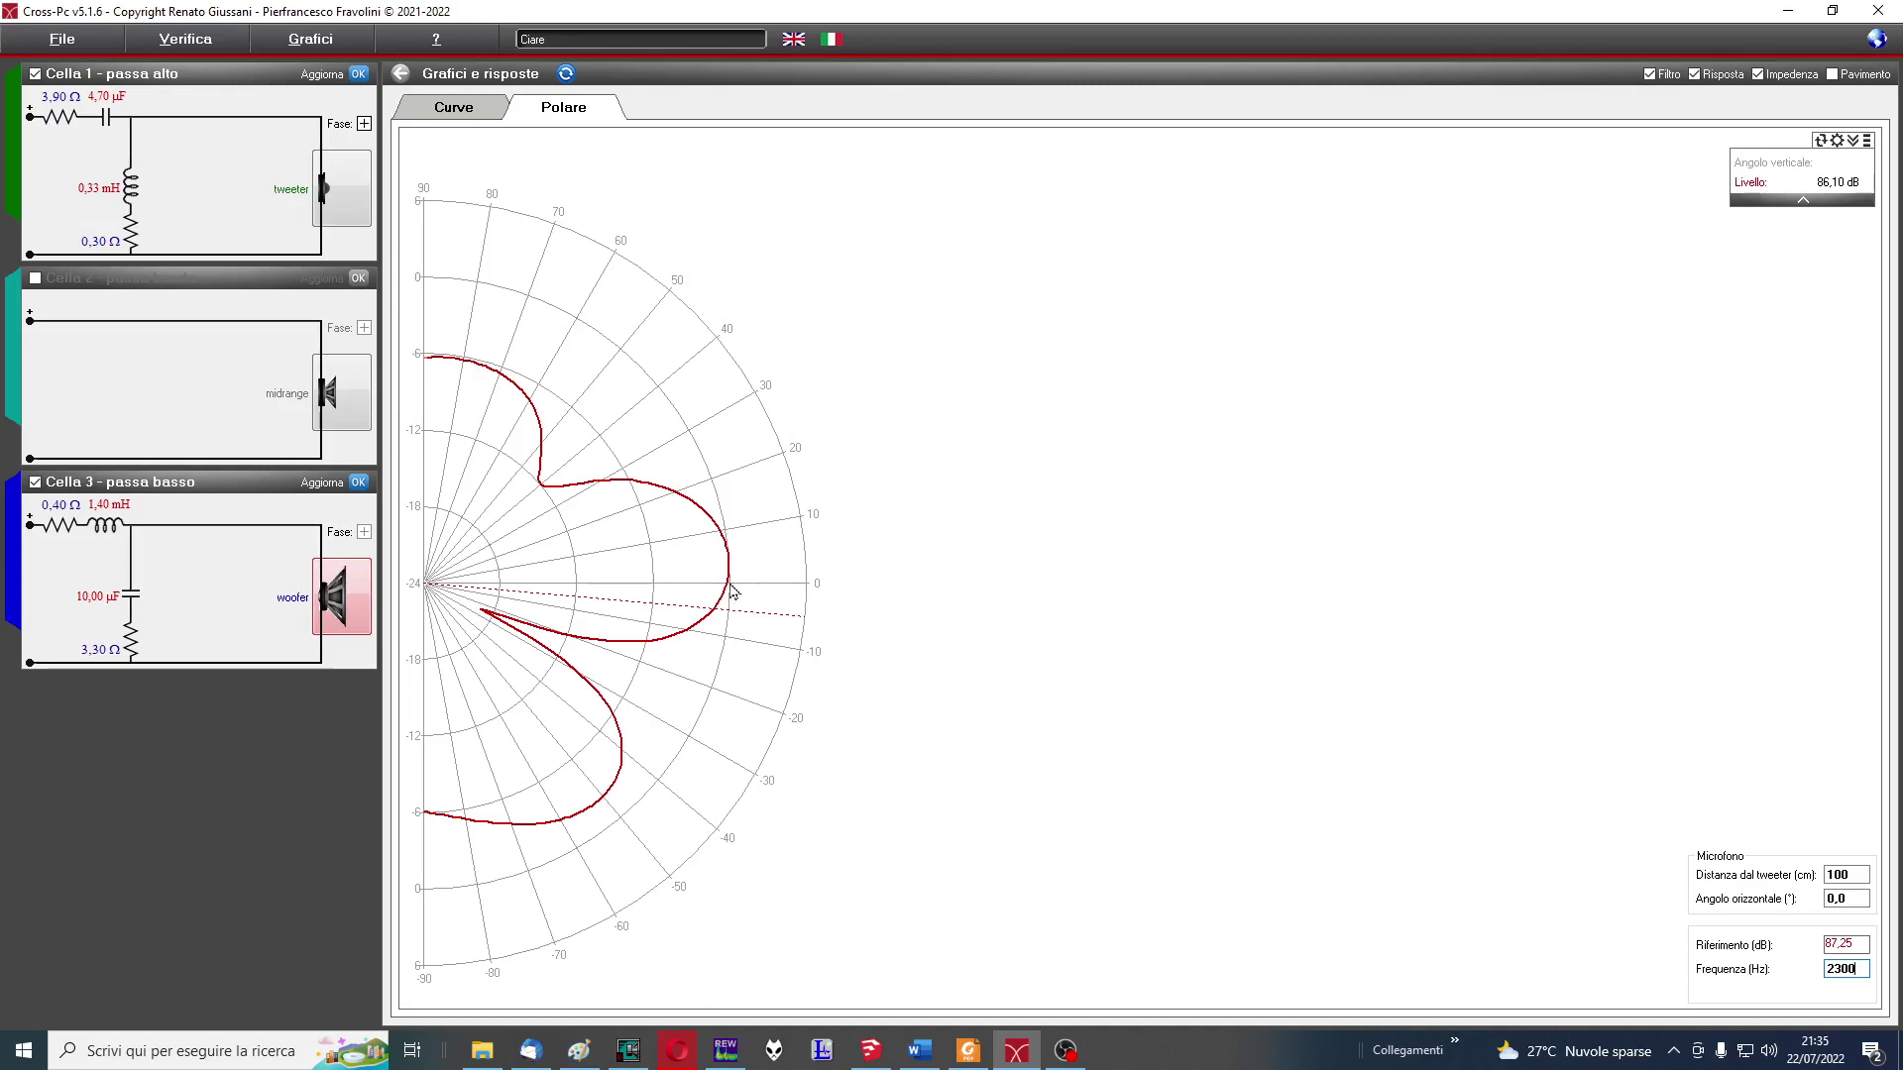
pyautogui.moveTo(732, 592)
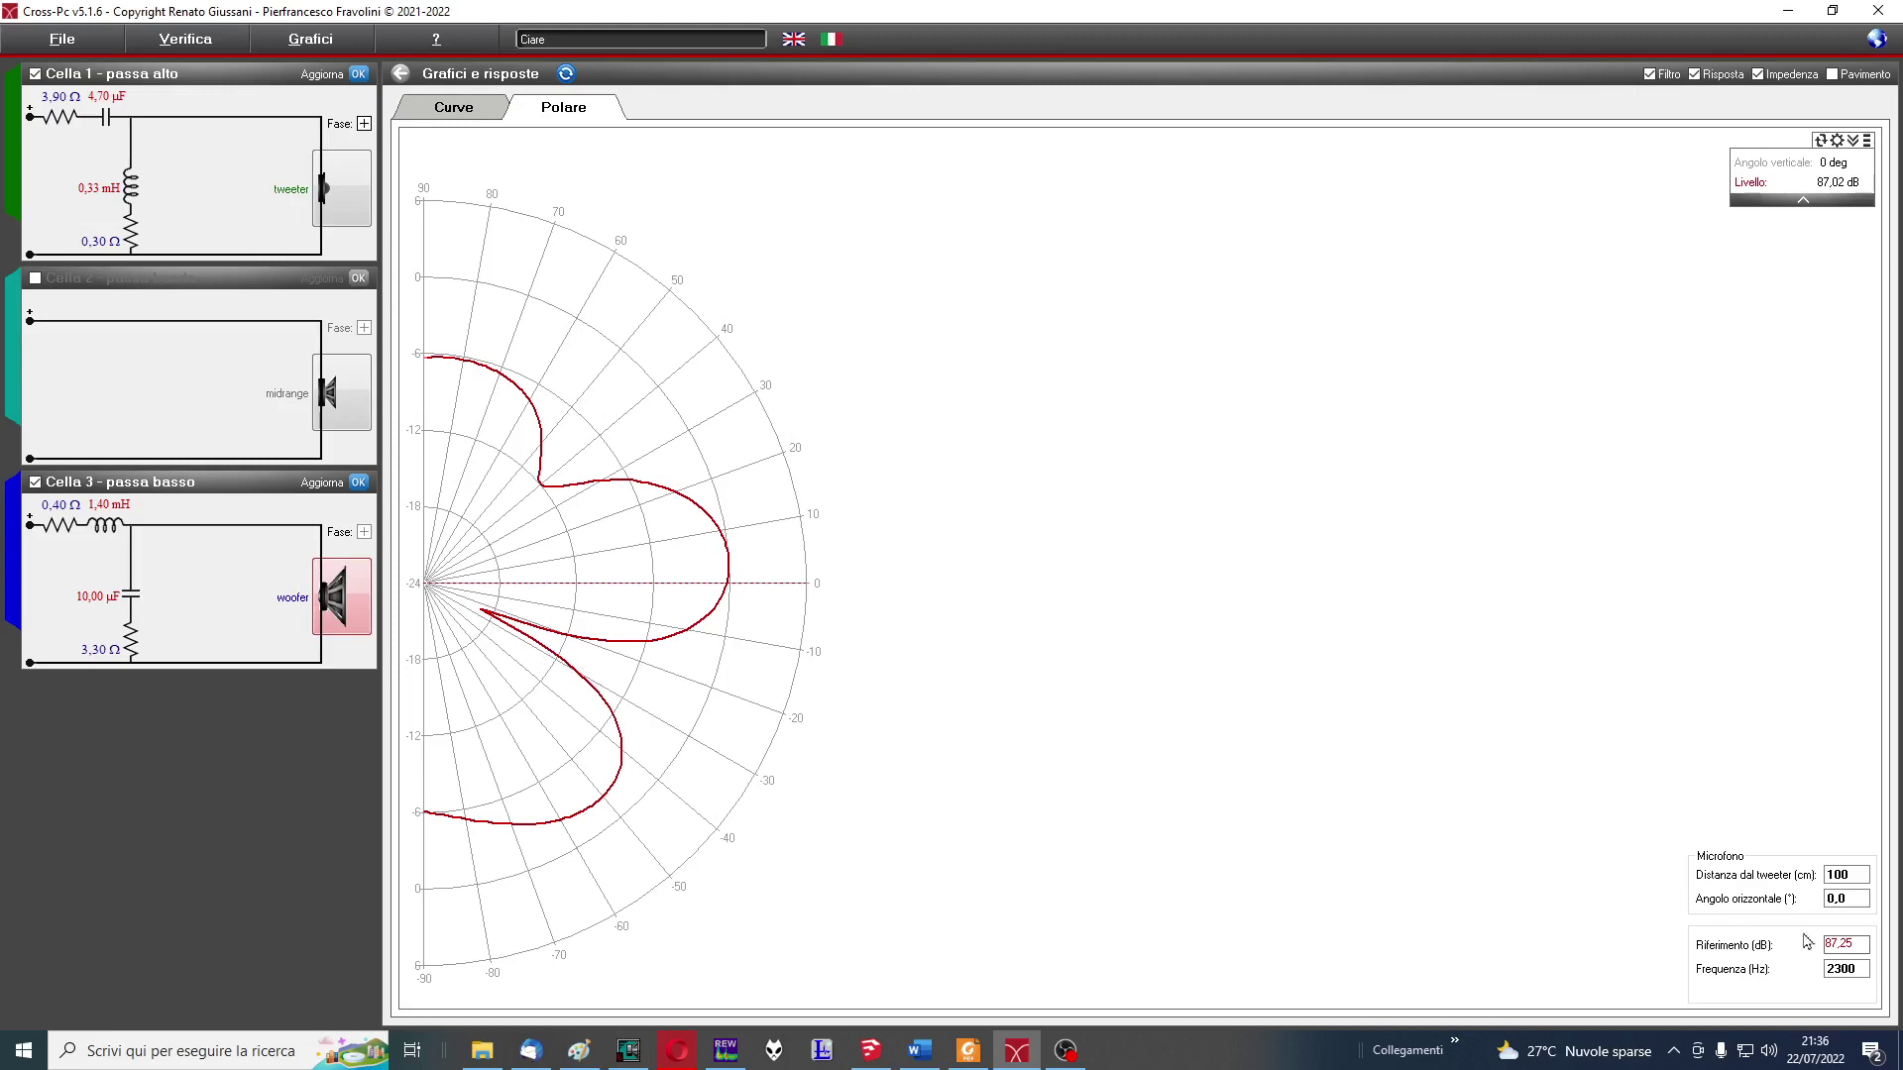
# Plot the vertical polar response at 3500 Hz
pyautogui.doubleClick(1862, 968)
pyautogui.write('3500')
pyautogui.press('Return')
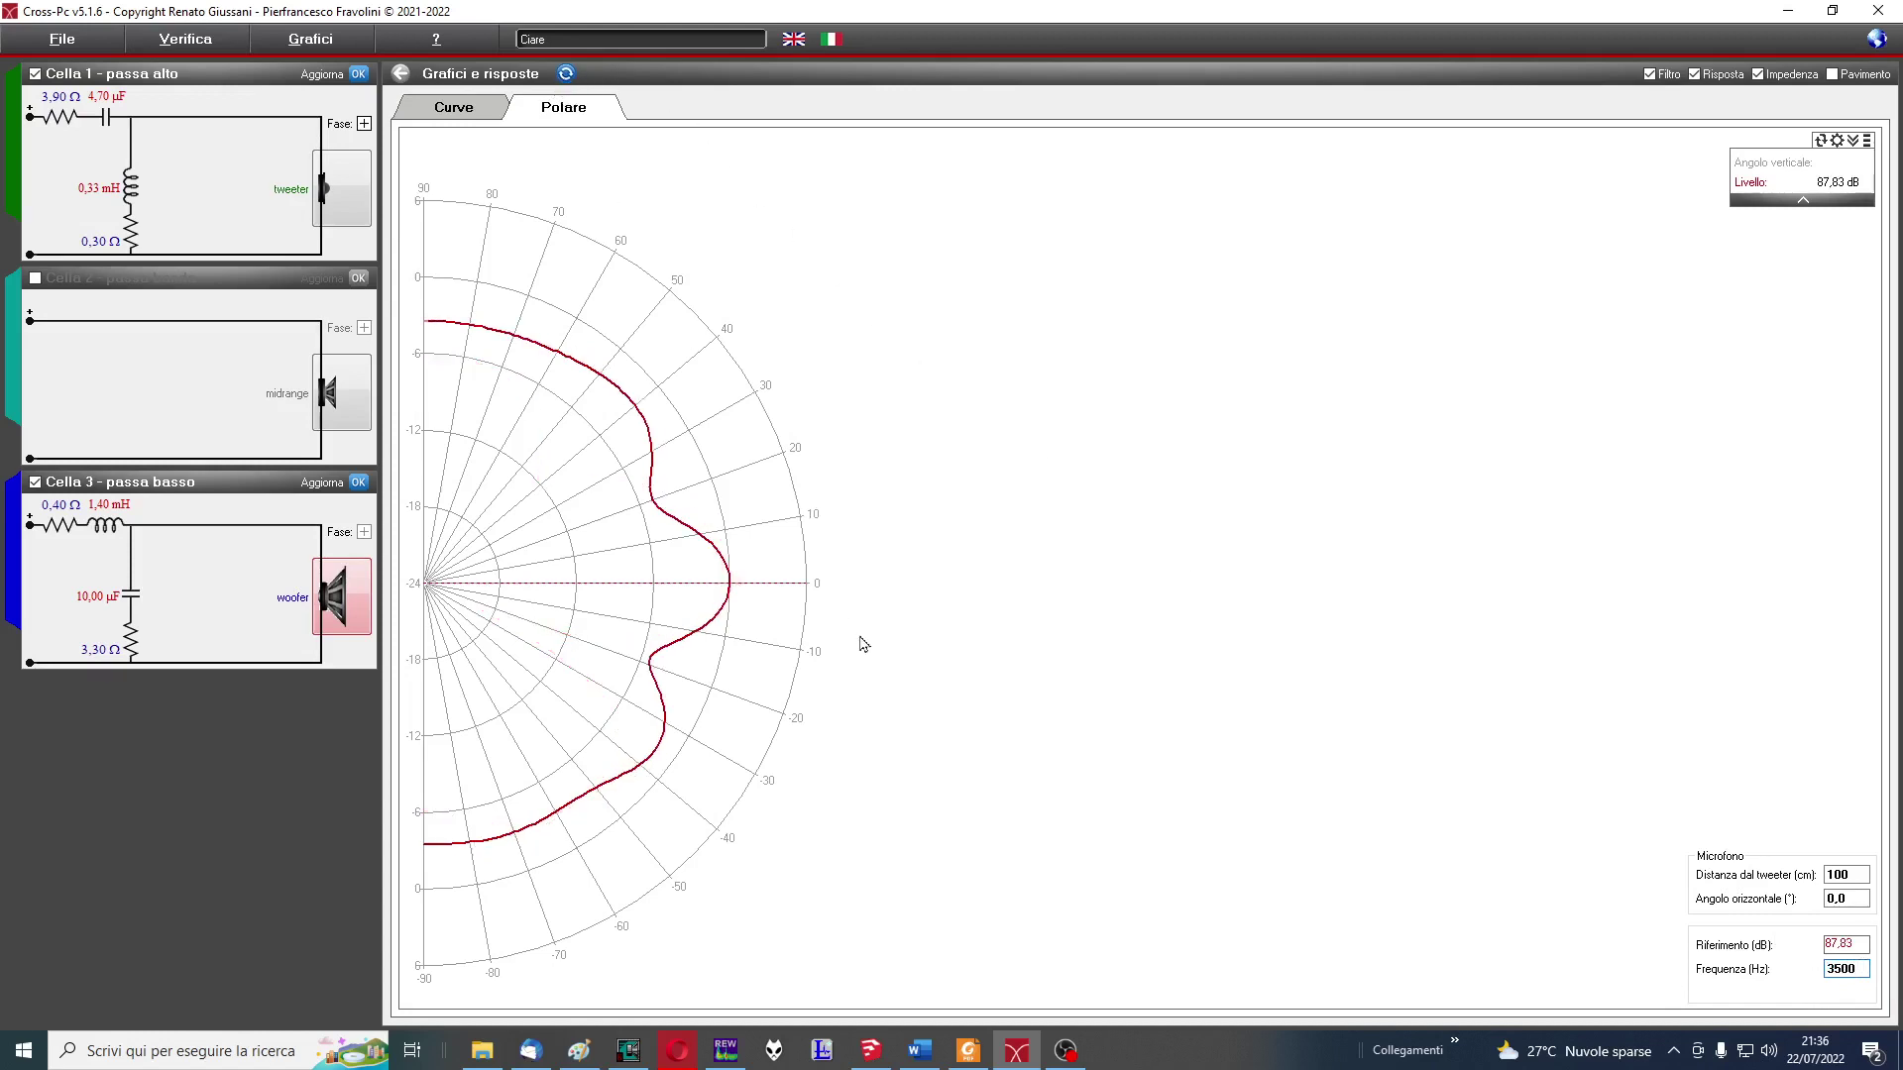
# Set the polar diagram frequency to 5000 Hz and recalculate the plot to its new reference level
pyautogui.doubleClick(1864, 971)
pyautogui.write('5000')
pyautogui.press('Return')
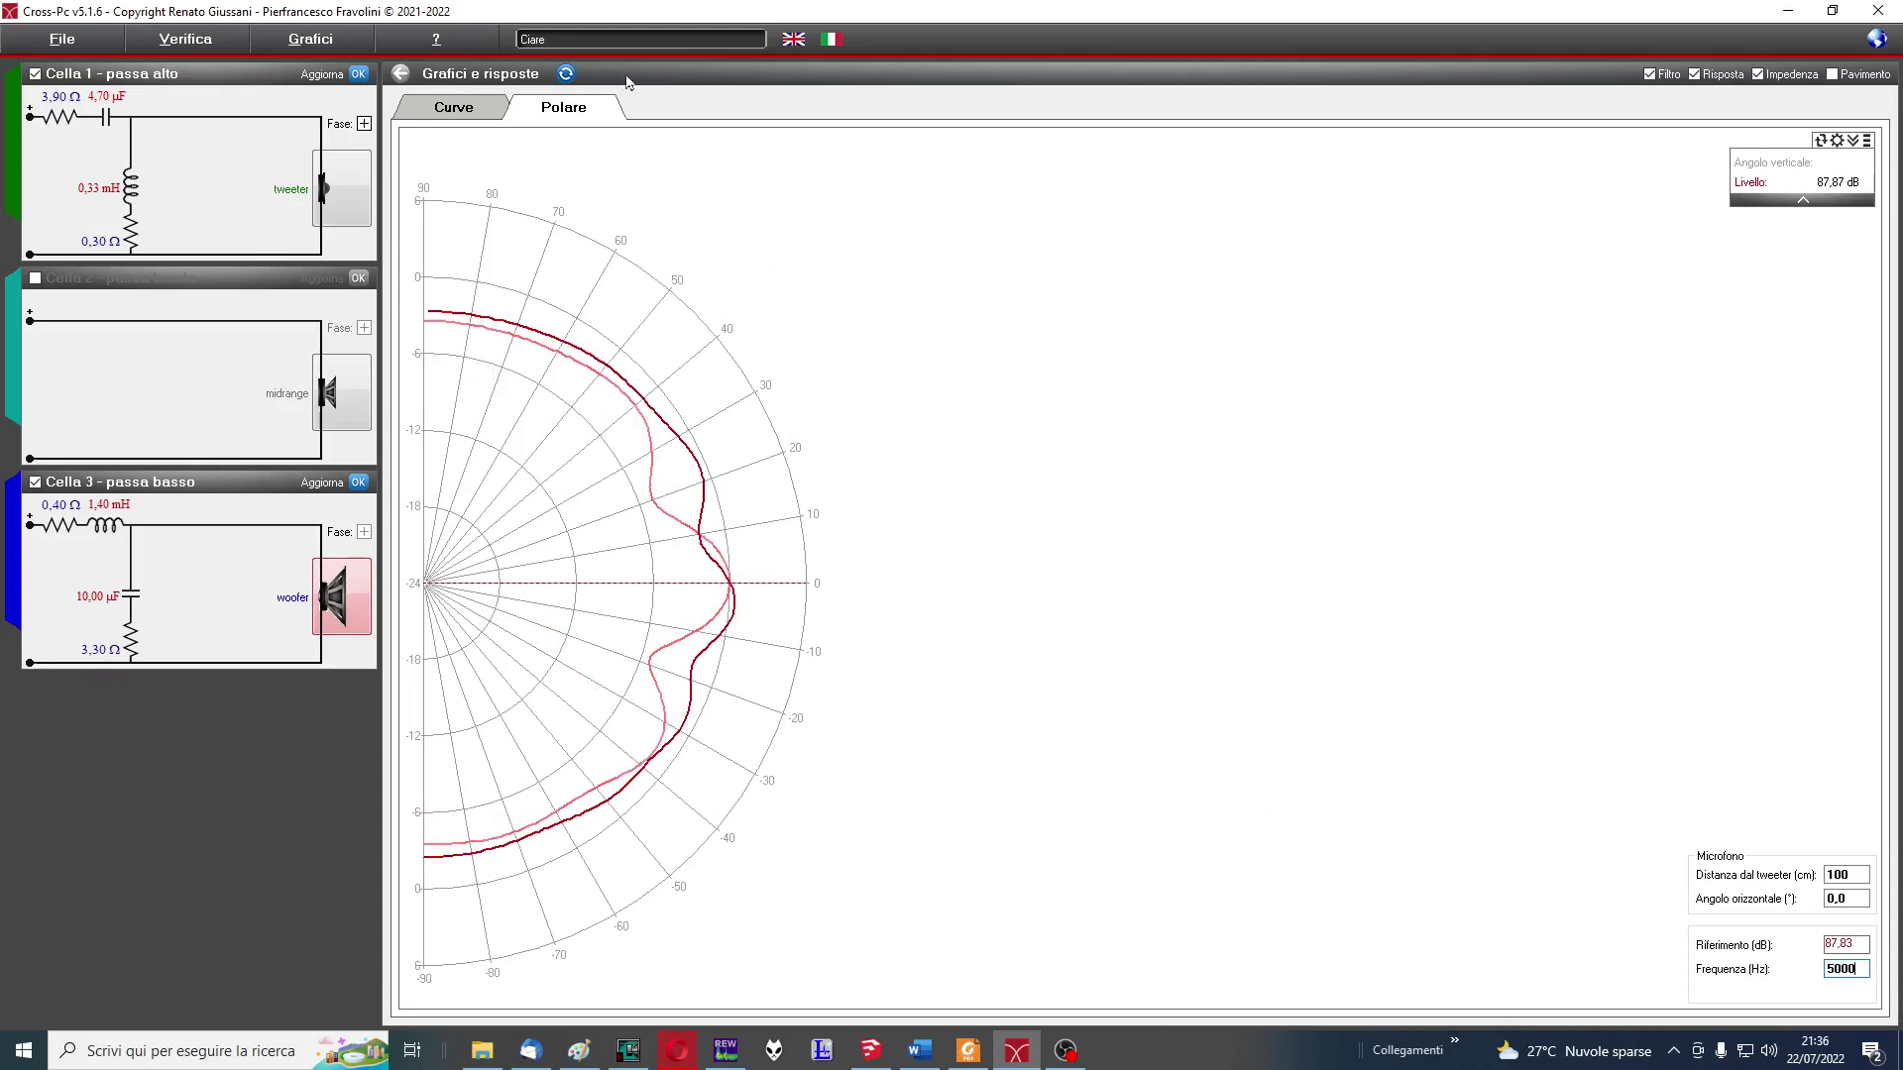
pyautogui.click(568, 76)
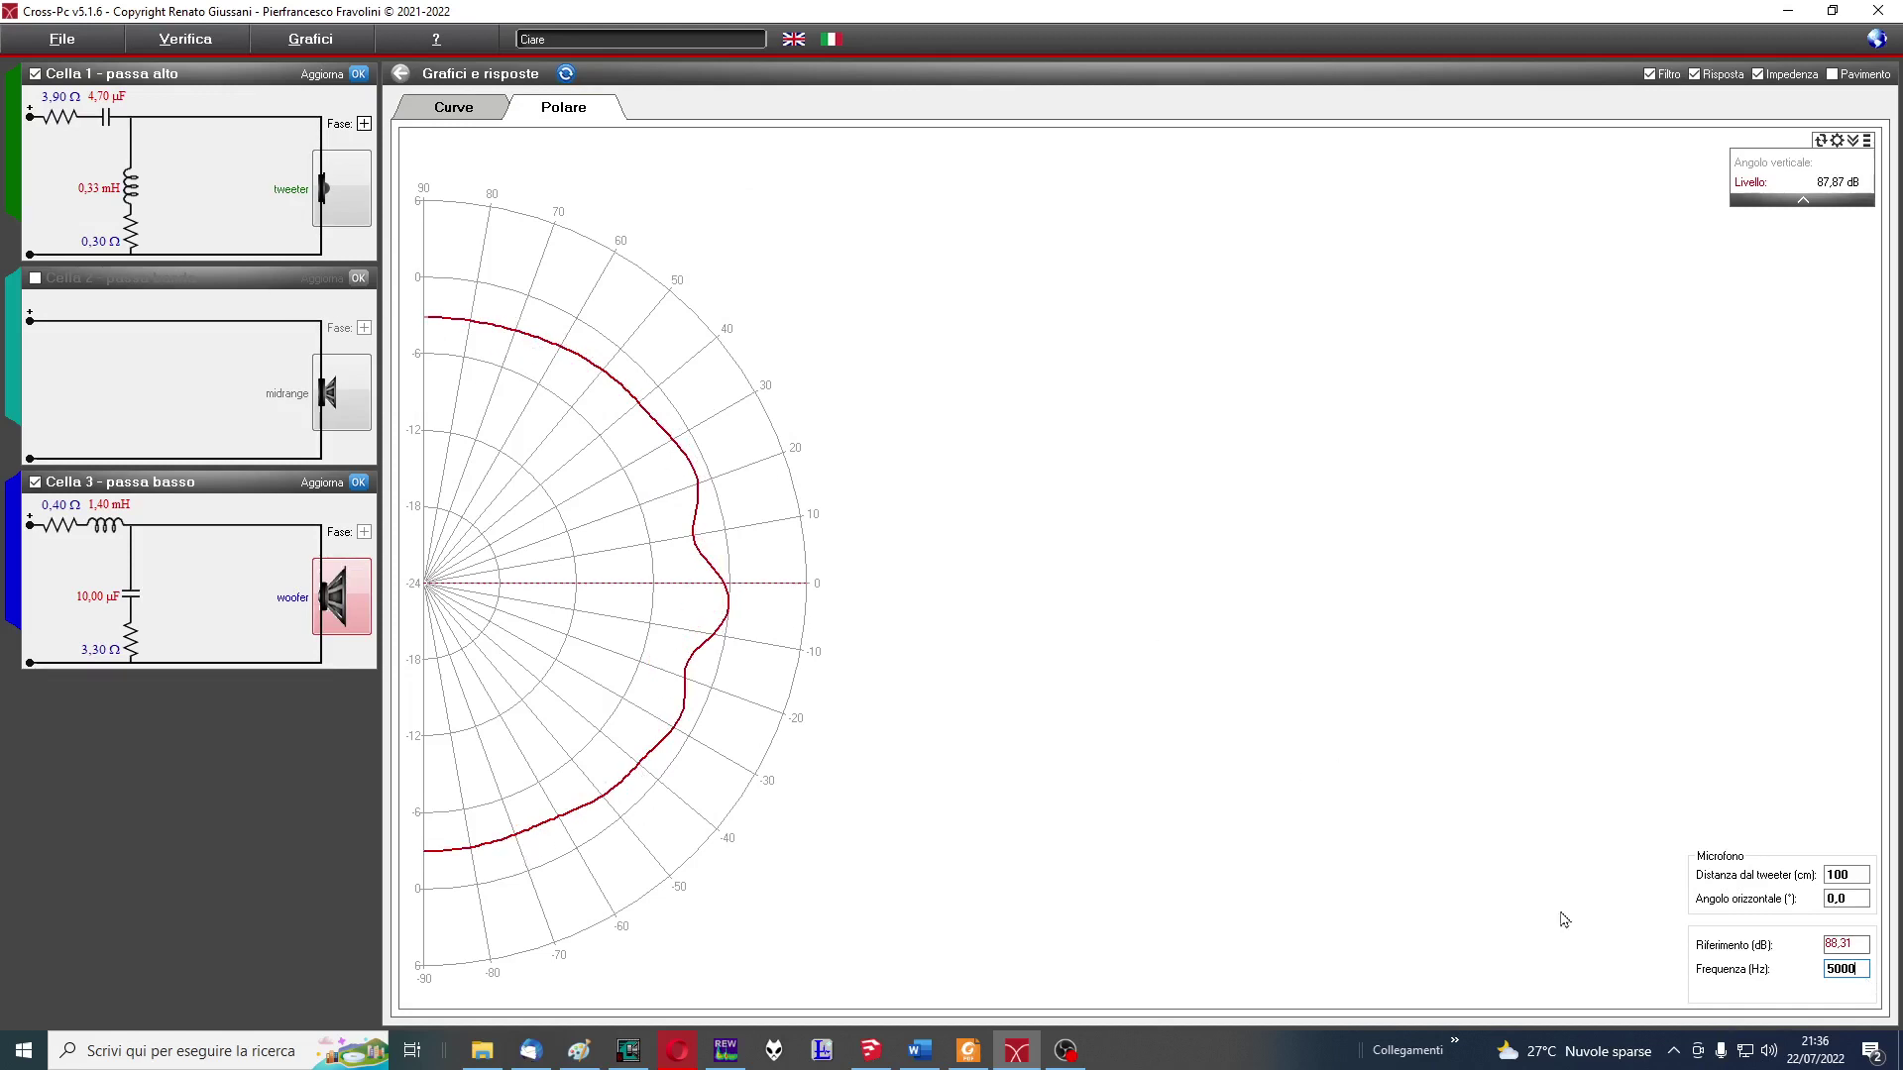
# Plot the vertical polar response at 8000 Hz and place the angle cursor at 40°
pyautogui.doubleClick(1849, 969)
pyautogui.write('8')
pyautogui.press('Return')
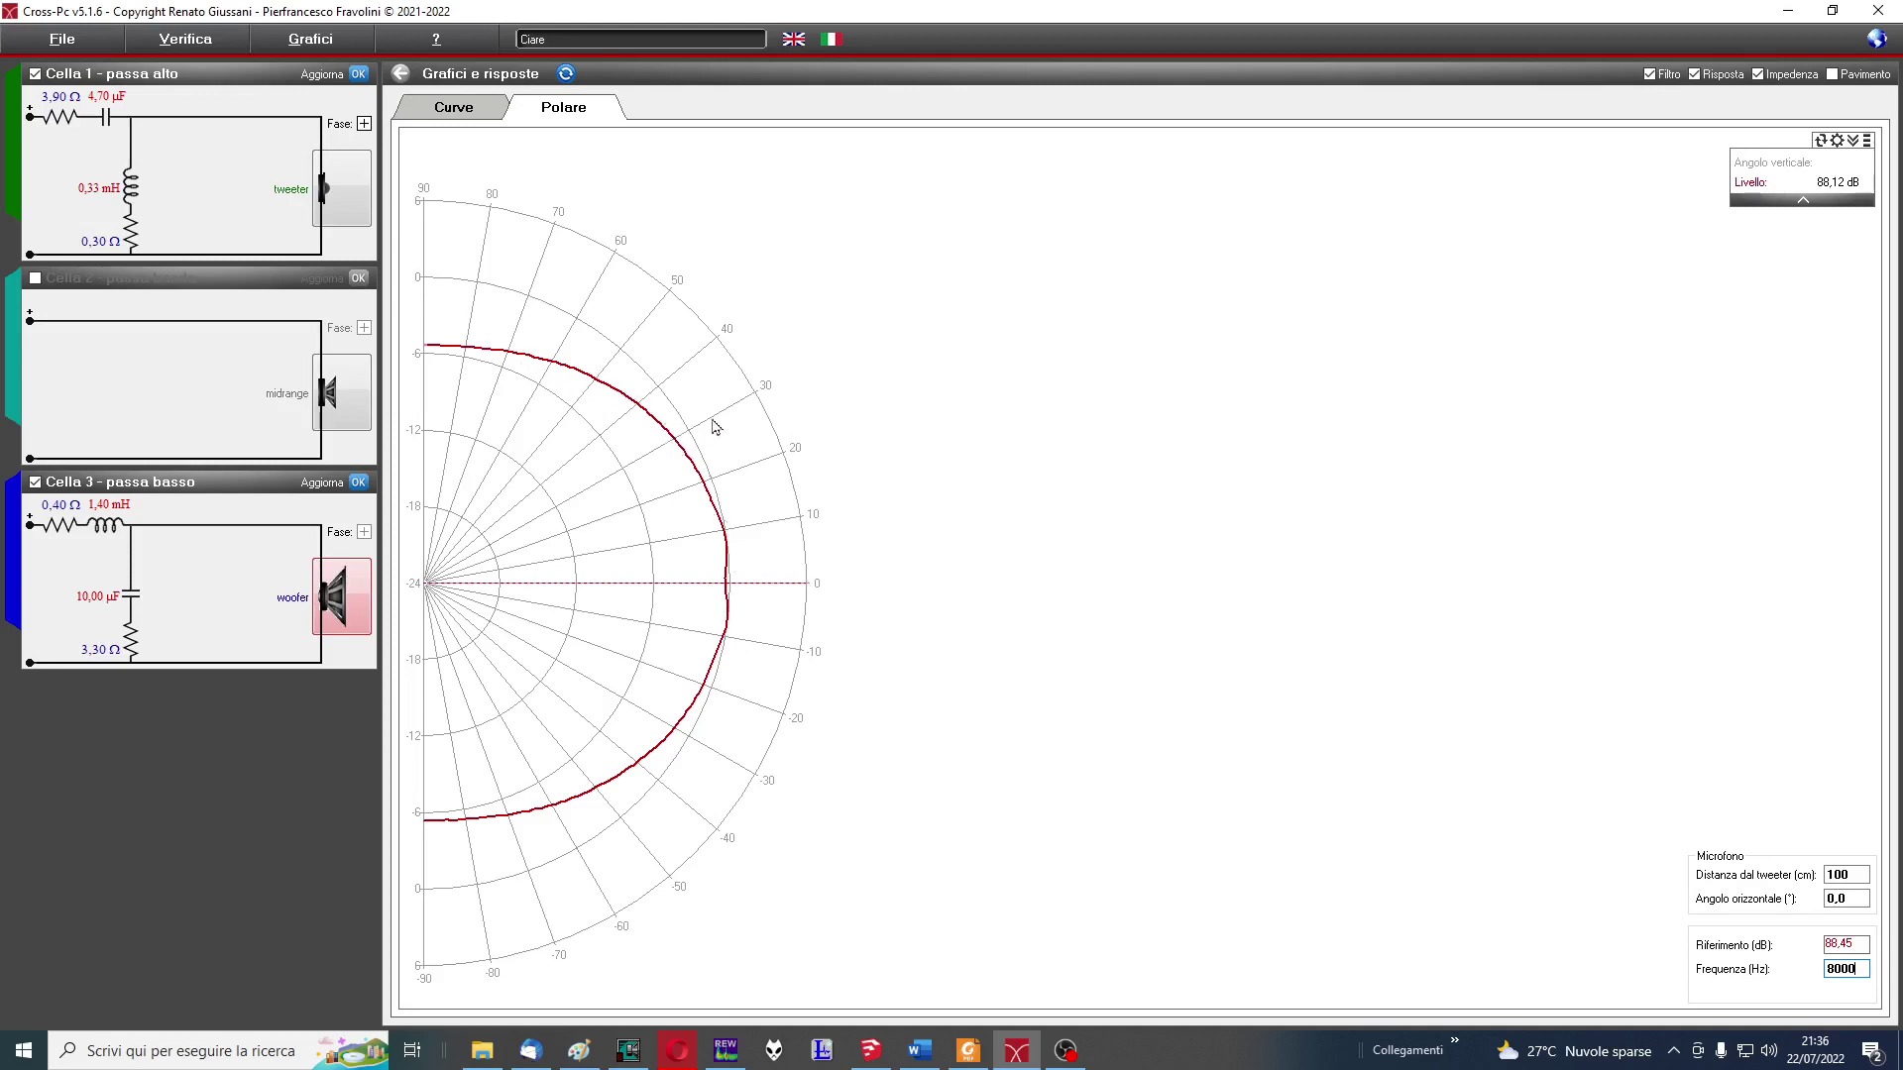
pyautogui.click(676, 447)
pyautogui.click(661, 399)
# Return the polar diagram frequency to 1000 Hz and recalculate the plot
pyautogui.doubleClick(1864, 969)
pyautogui.write('100')
pyautogui.press('Return')
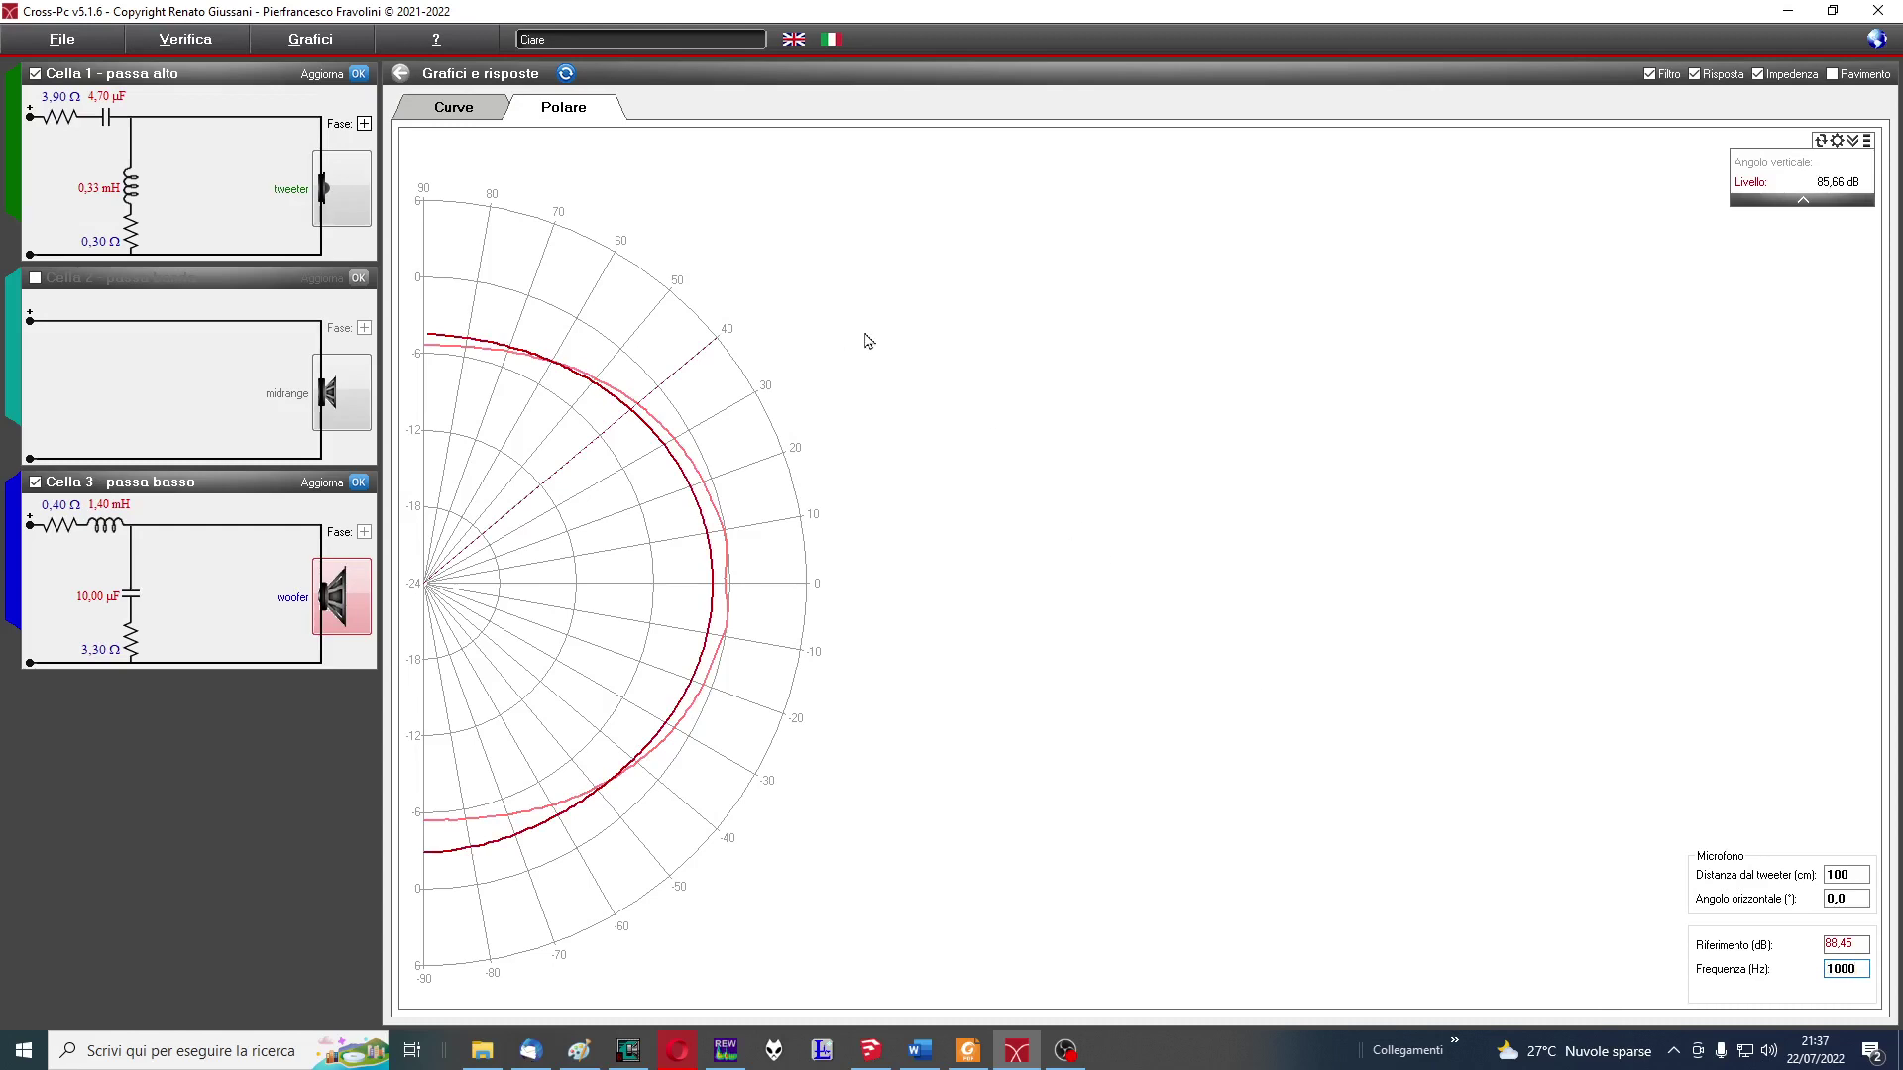
pyautogui.click(566, 74)
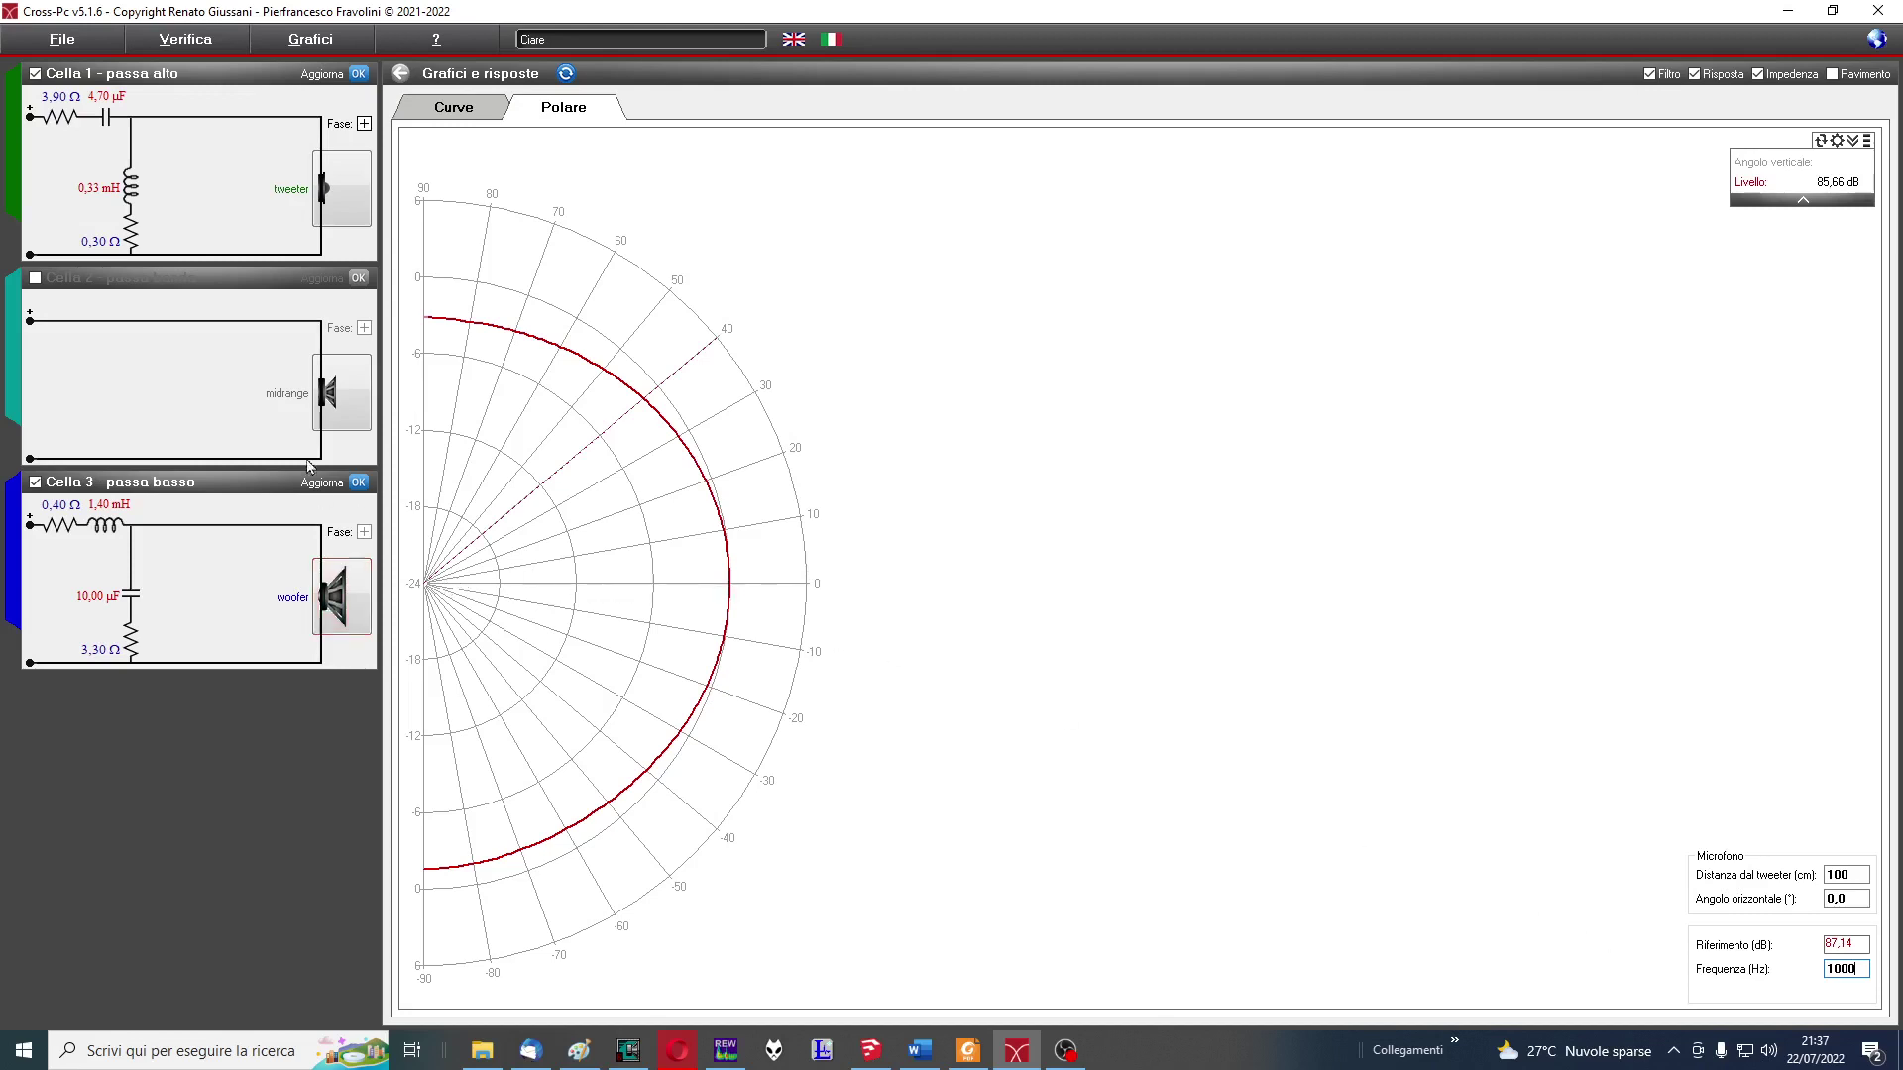
# Plot the recalculated vertical polar response at 12000 Hz and move the angle cursor close to the horizontal axis
pyautogui.doubleClick(1863, 969)
pyautogui.write('12000')
pyautogui.press('Return')
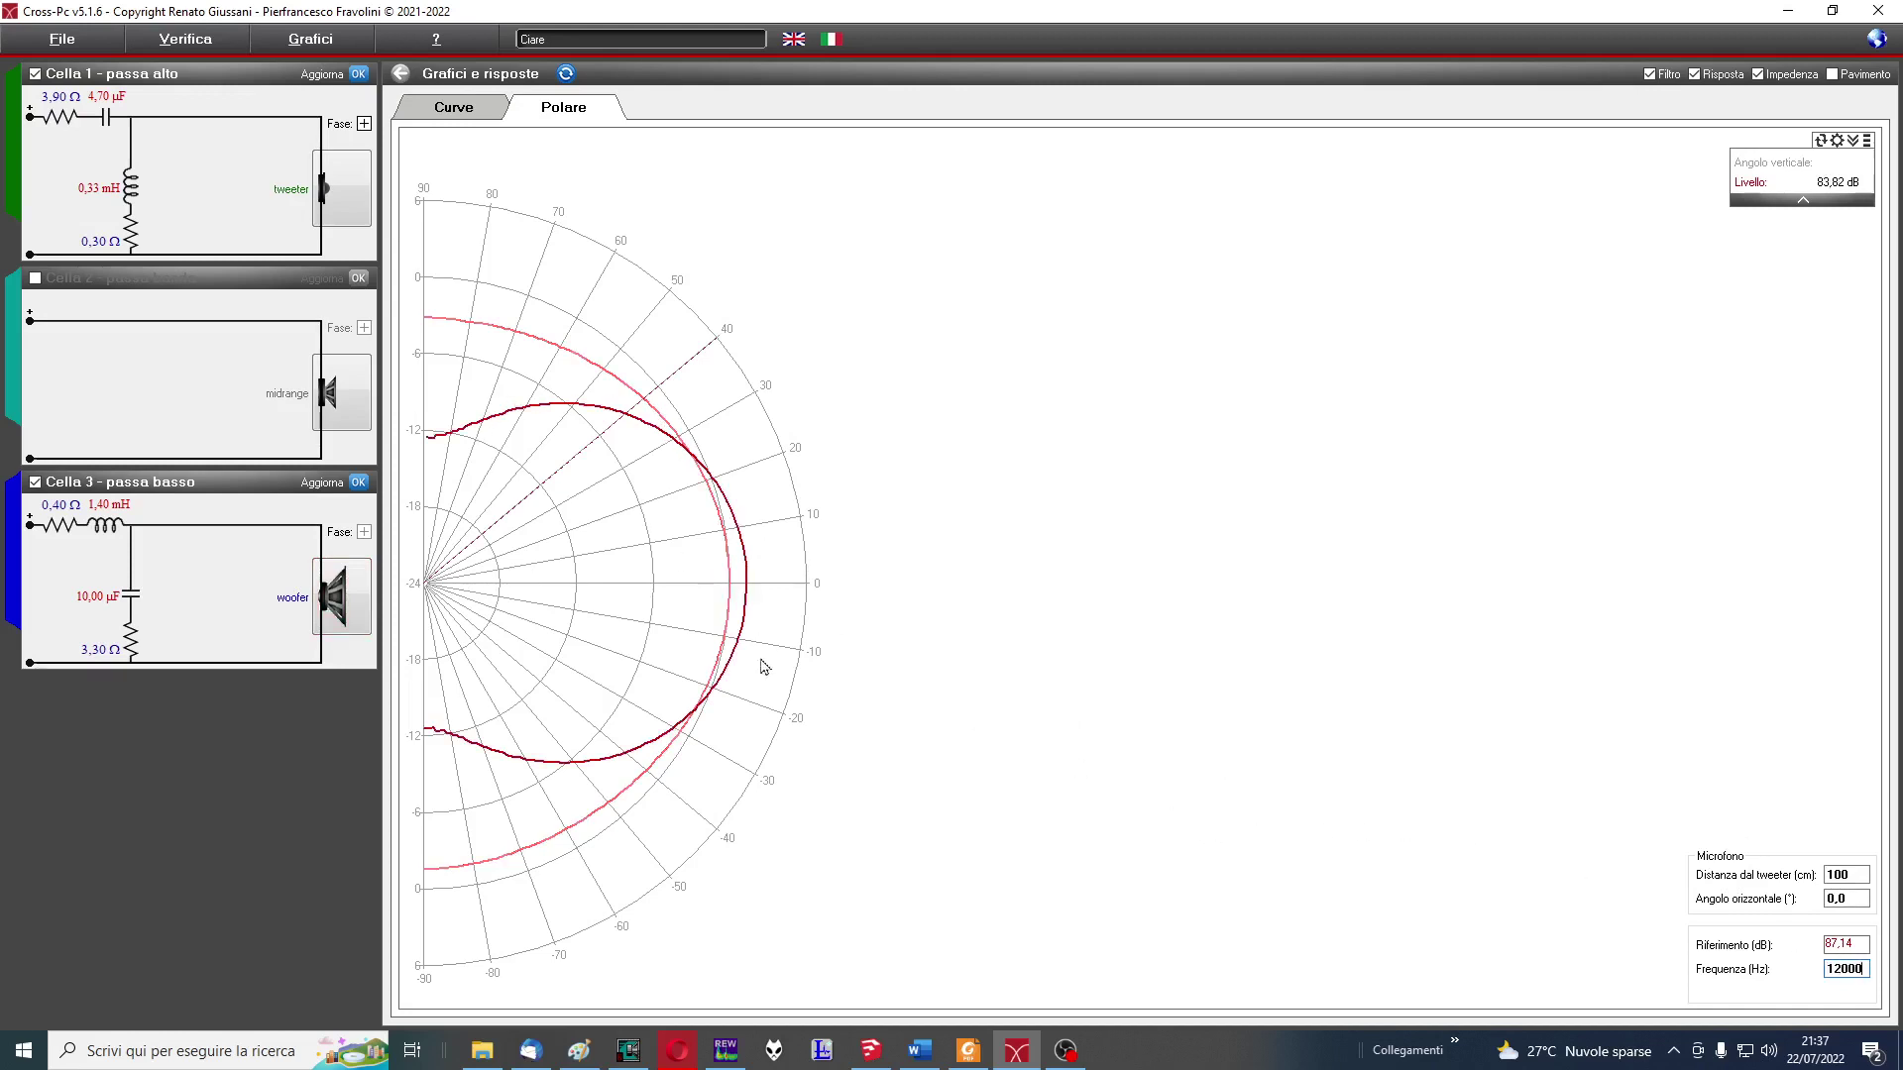
pyautogui.click(1116, 698)
pyautogui.click(566, 74)
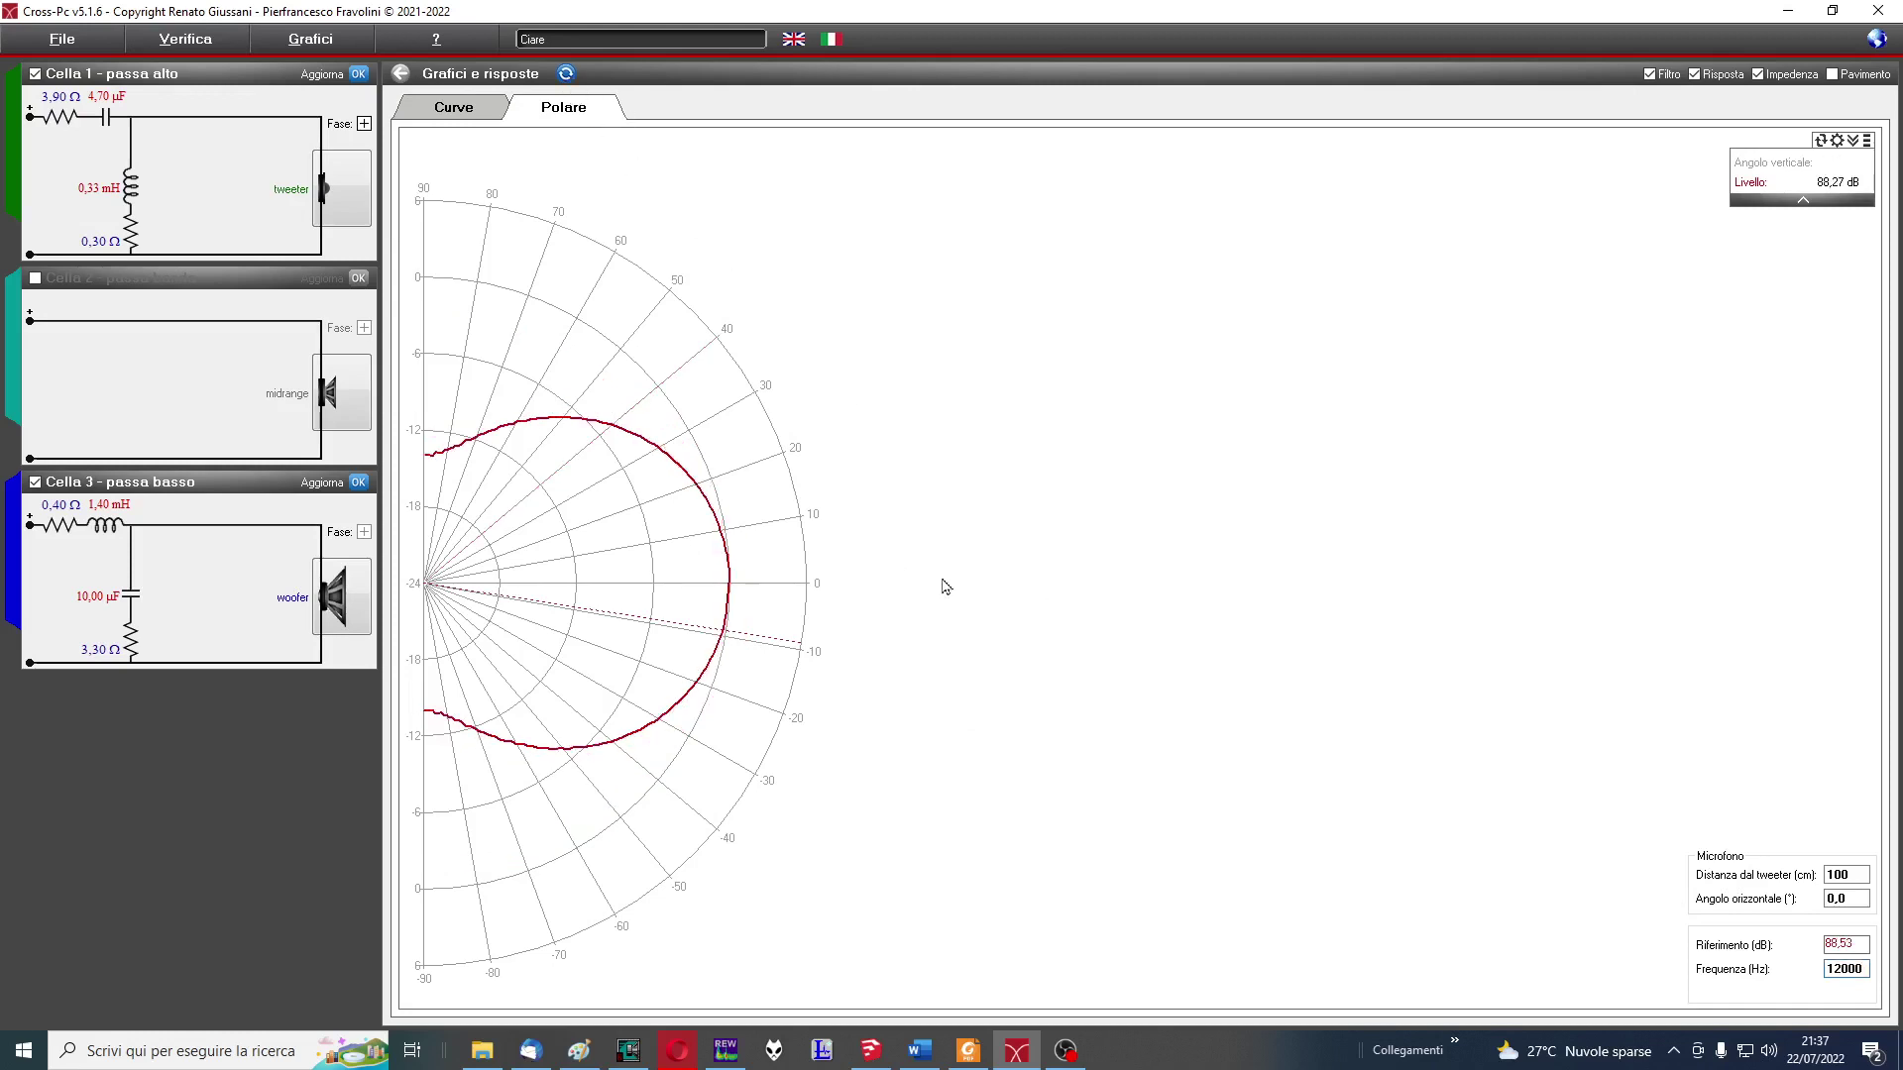
pyautogui.click(943, 582)
# Return to the response curves and copy the frequency response graph to the clipboard as an image
pyautogui.click(448, 110)
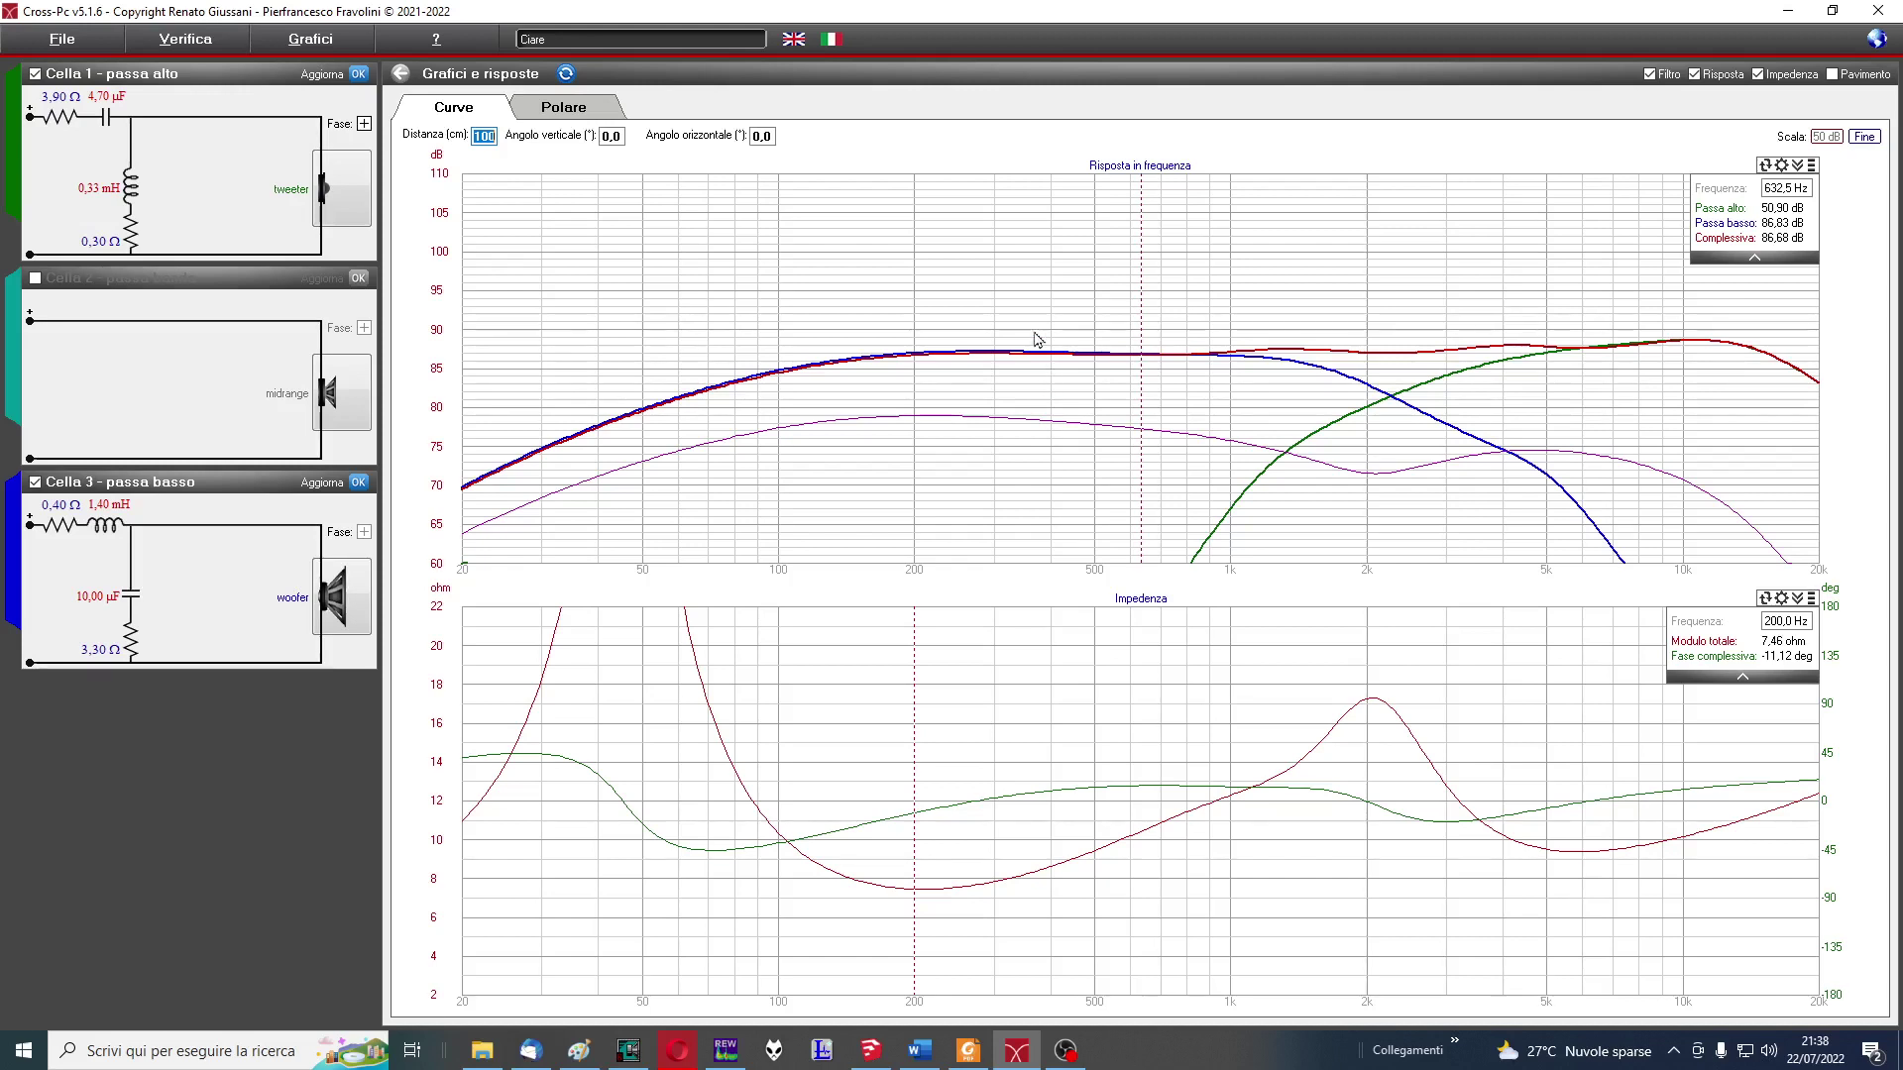
pyautogui.rightClick(1030, 257)
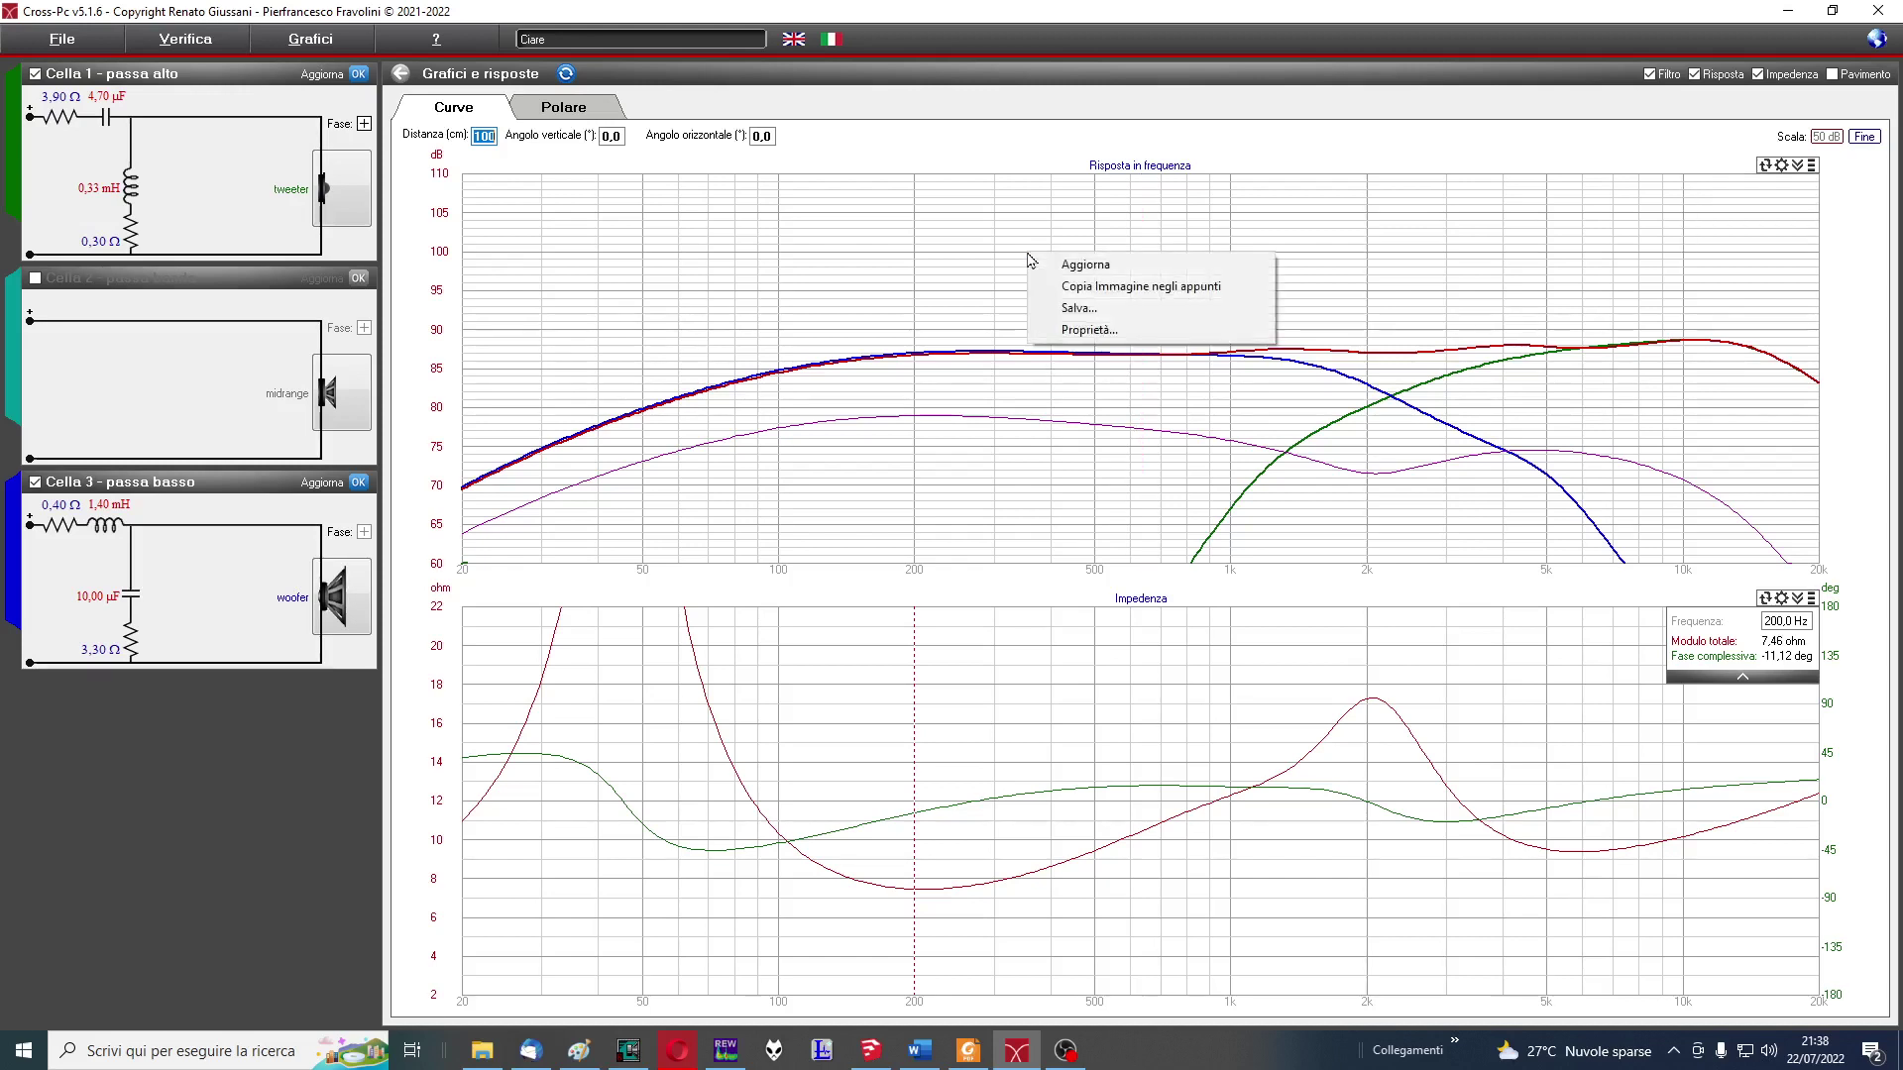
pyautogui.click(1083, 287)
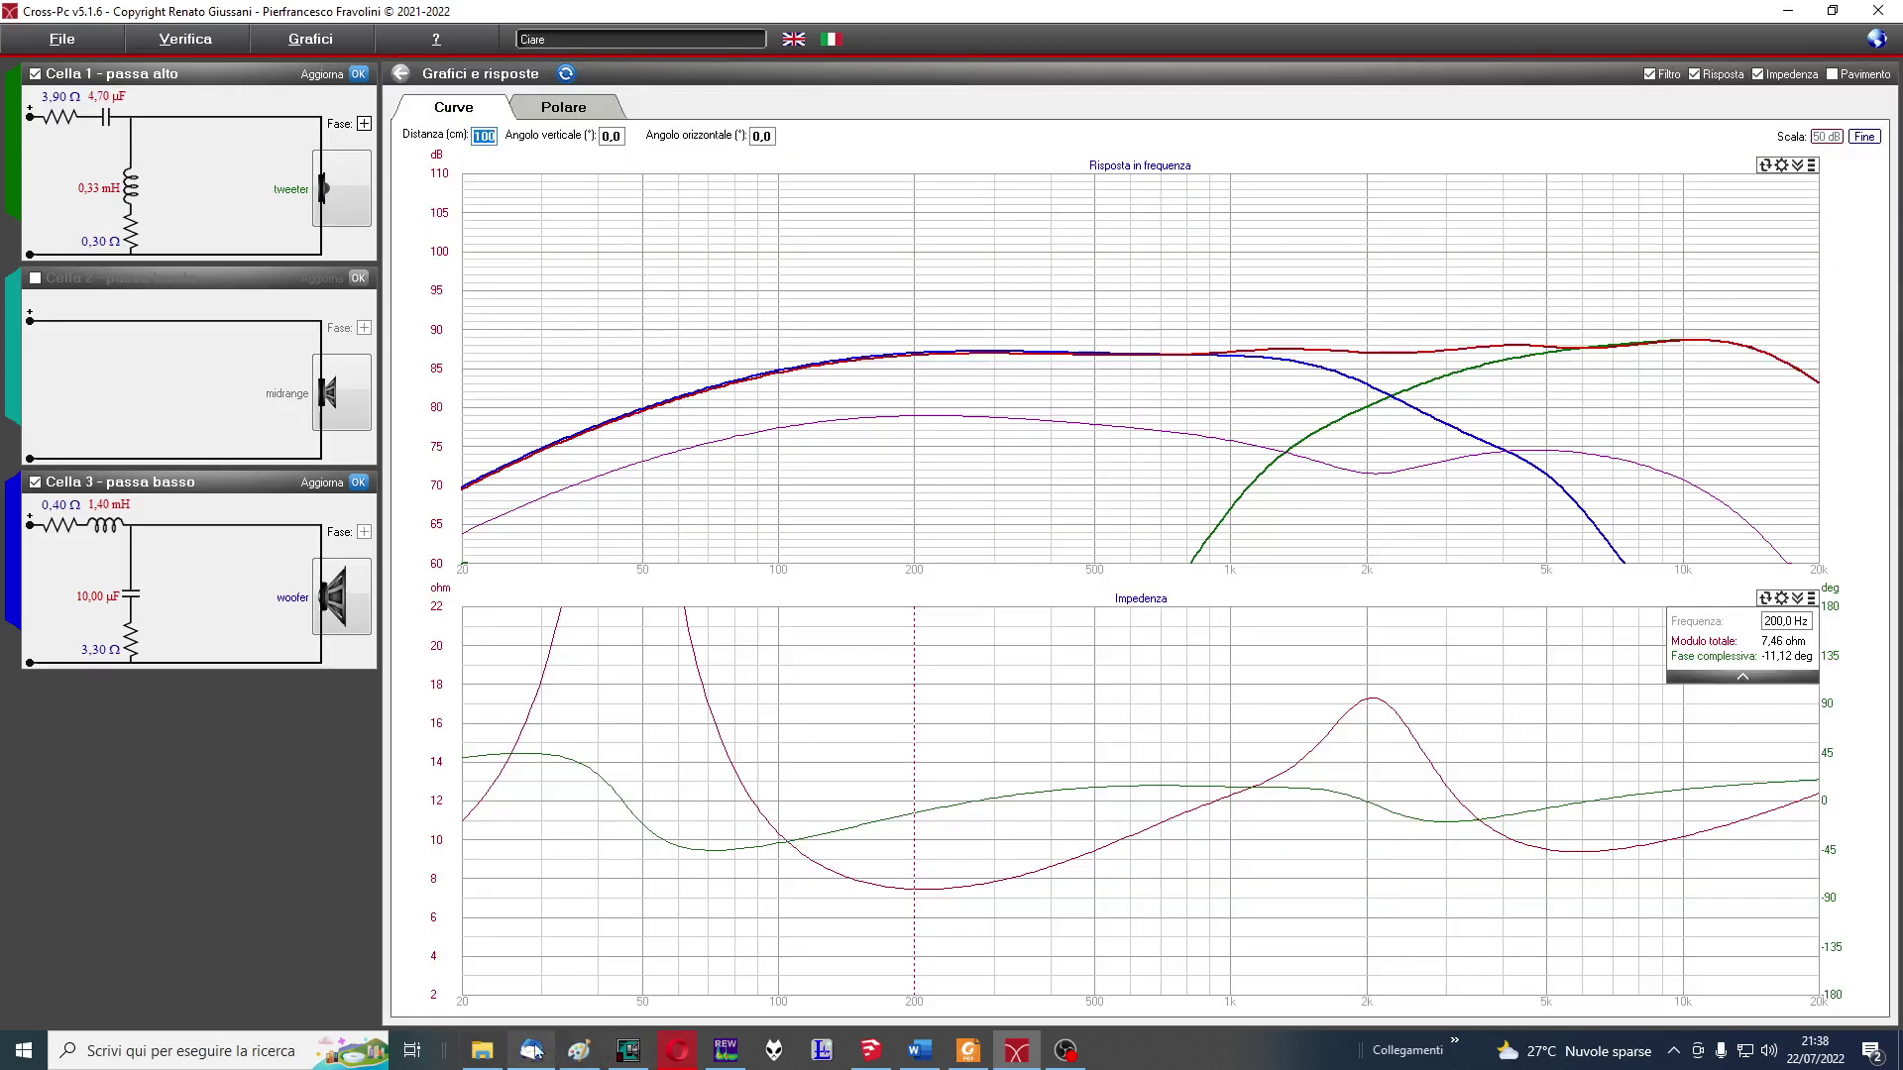
# Switch to Paint and start a new blank image, discarding the changes to the absorption coefficient picture
pyautogui.click(578, 1050)
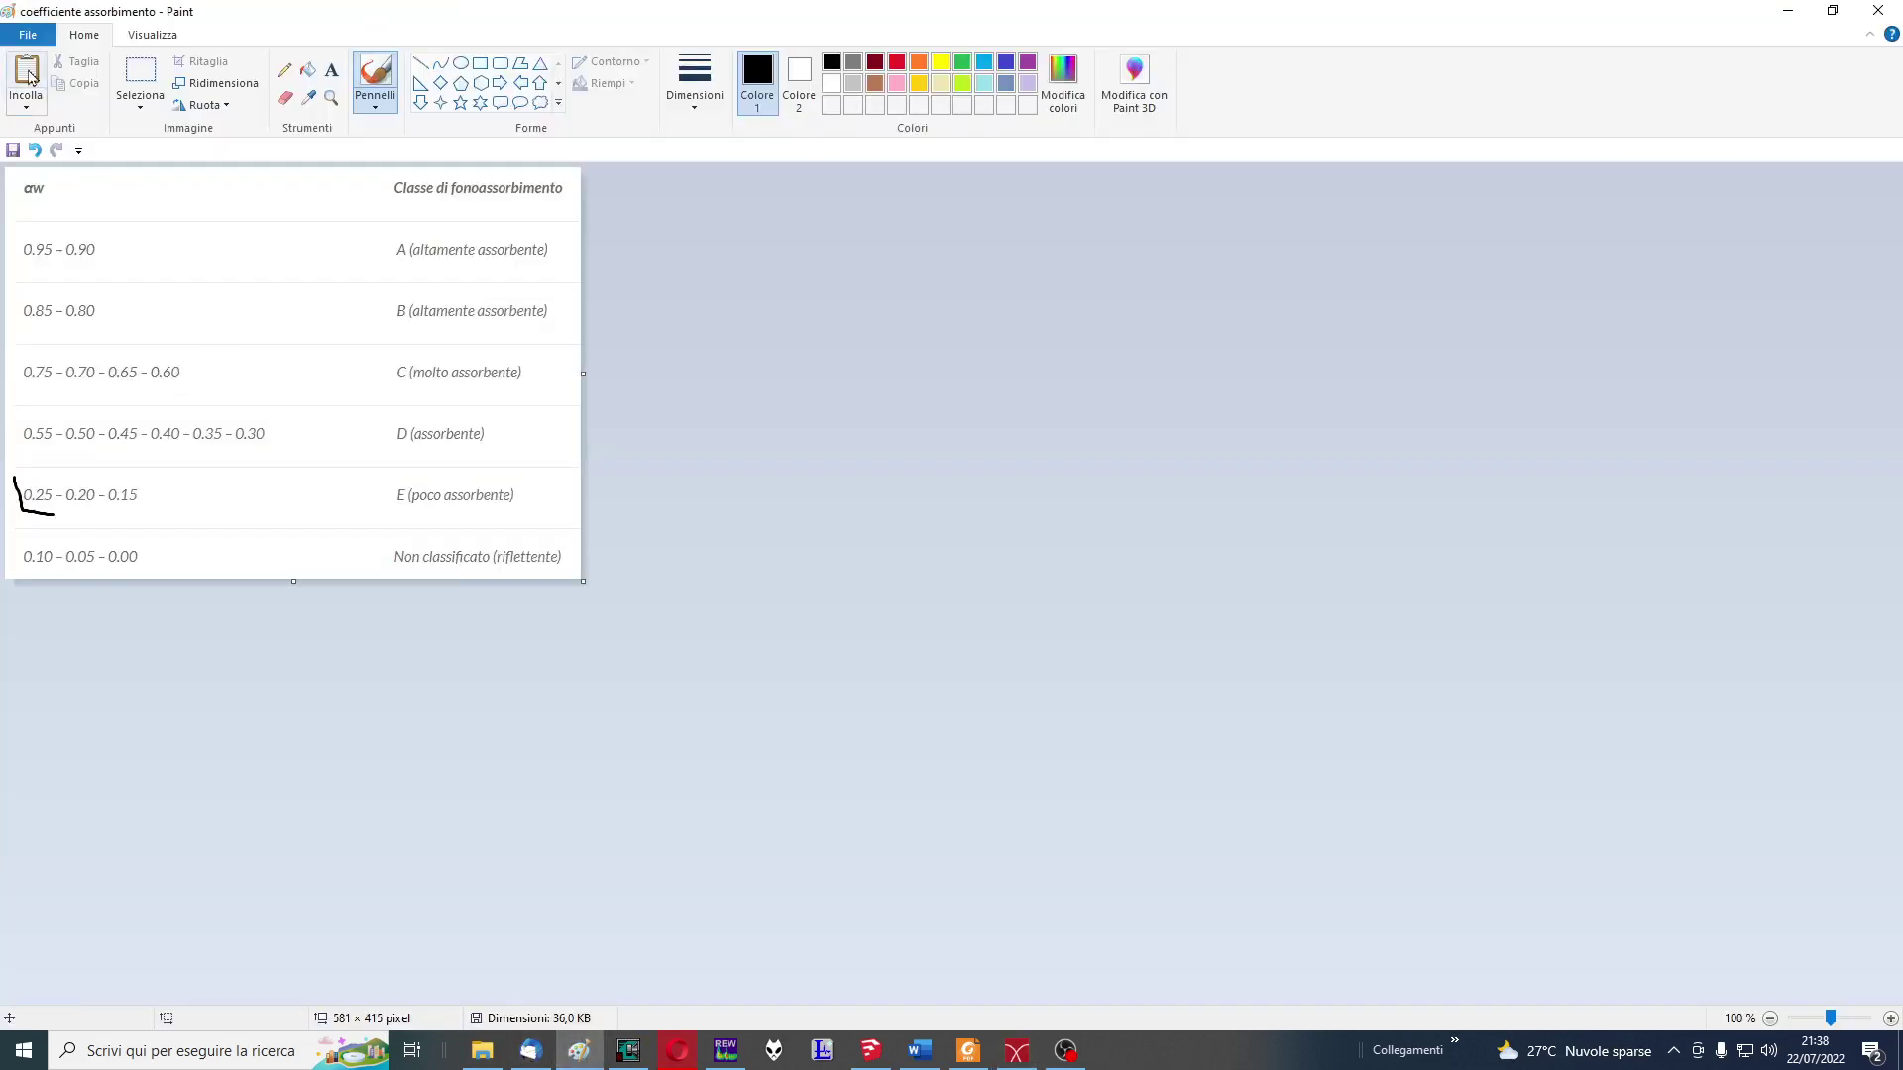
pyautogui.click(28, 35)
pyautogui.click(54, 69)
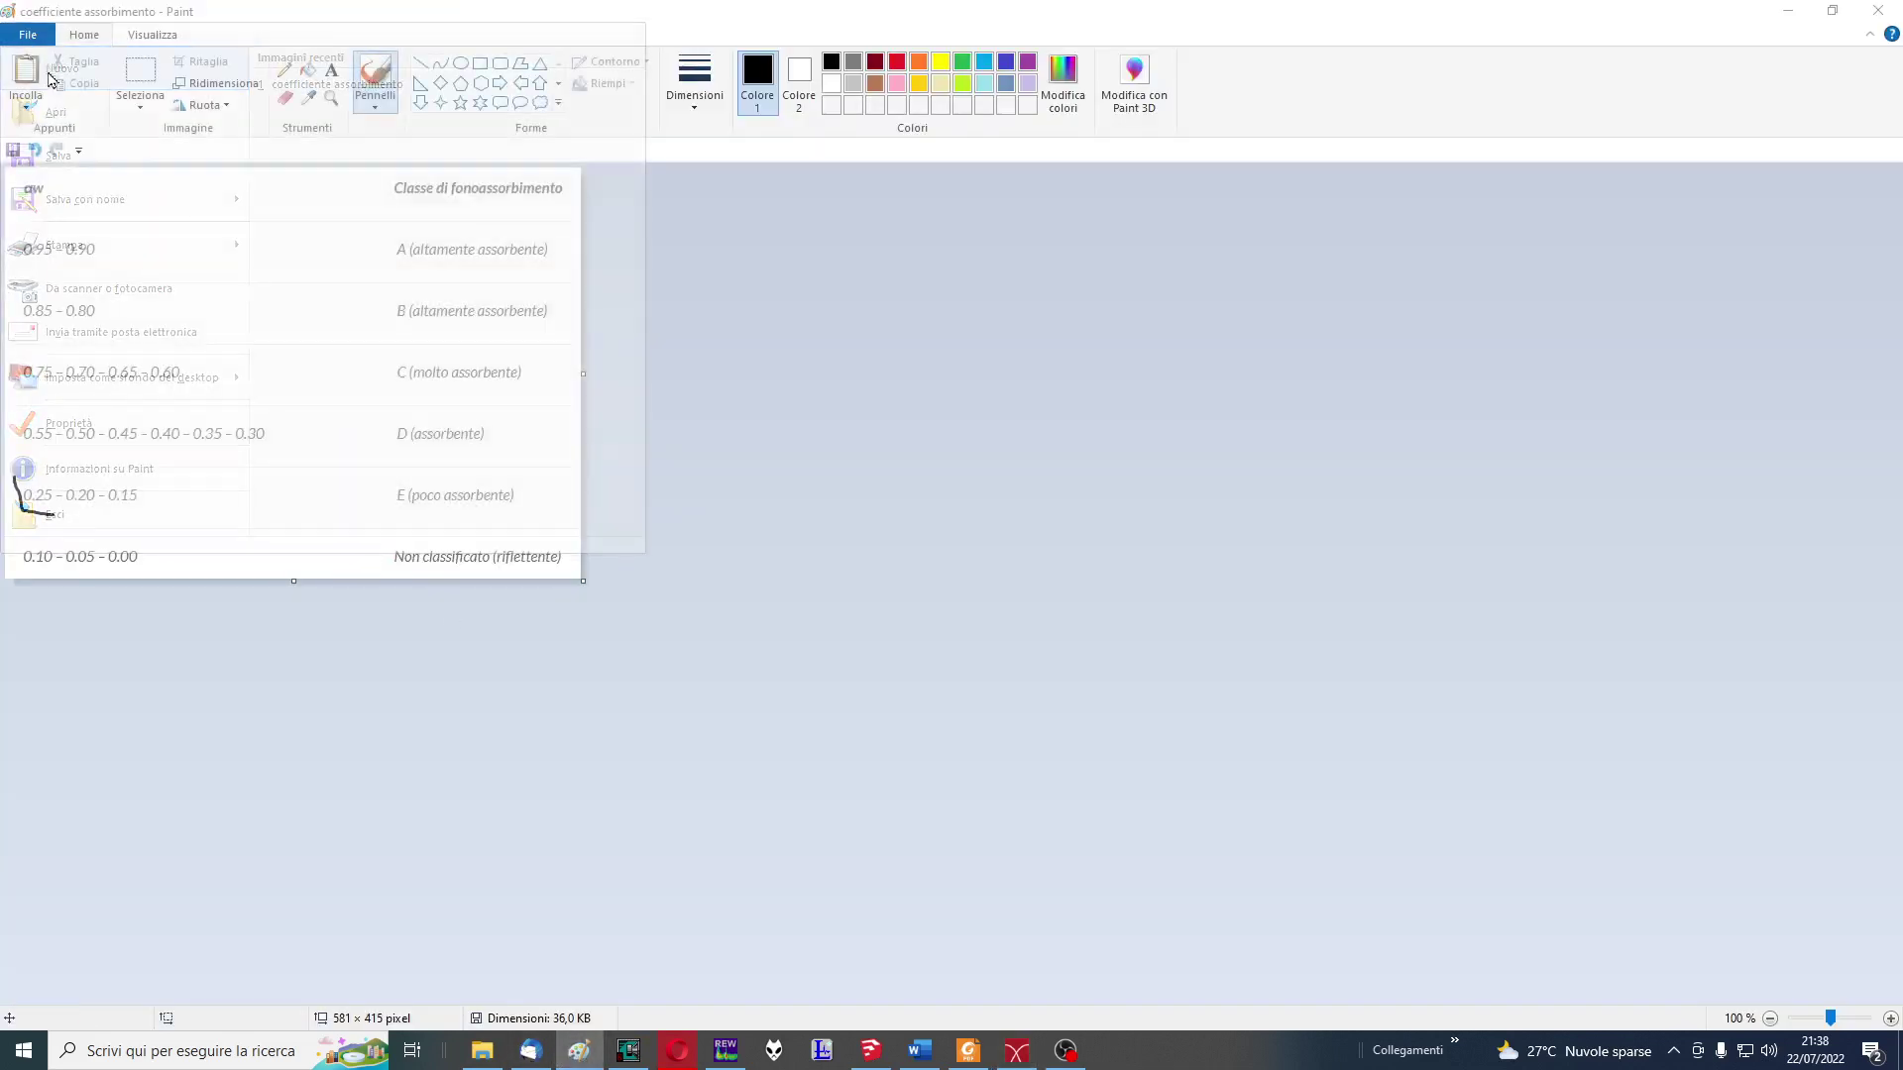
pyautogui.click(949, 547)
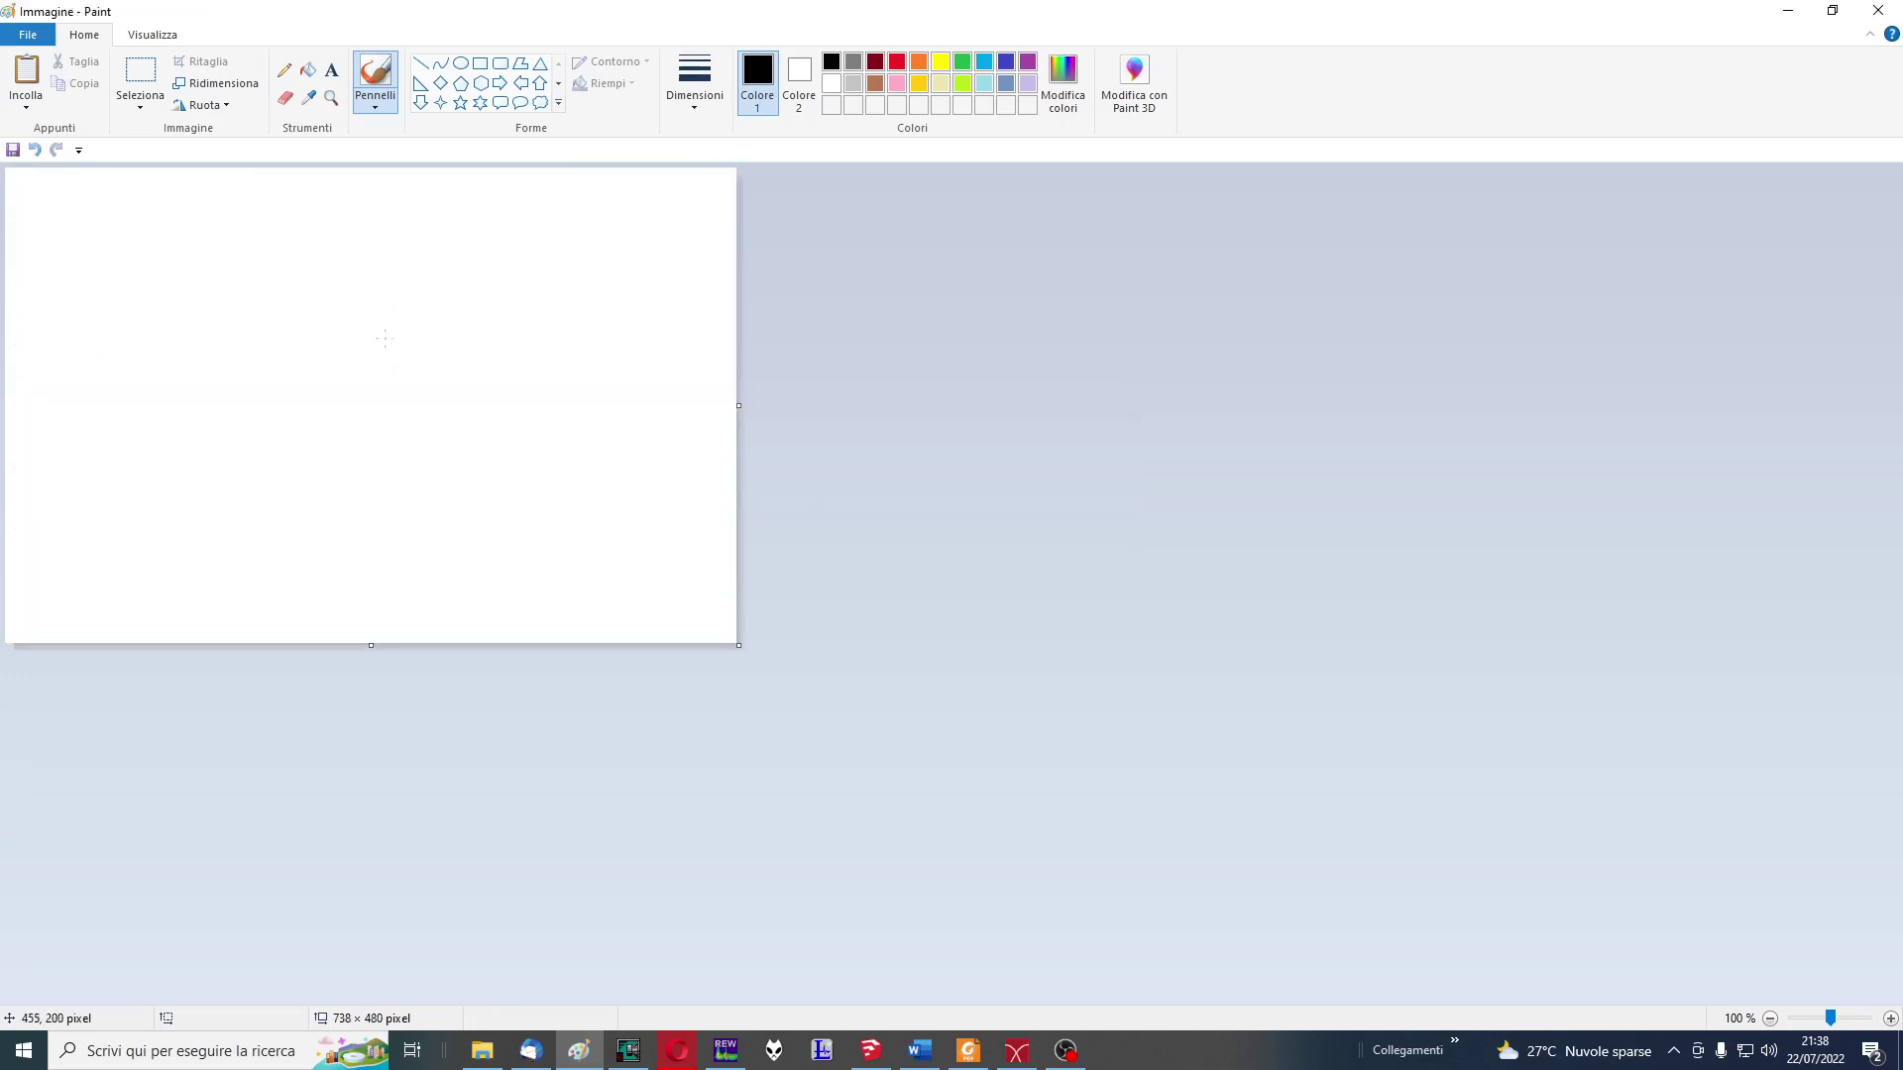
# Paste the frequency response graph into the blank image and narrow the pasted selection to 738 × 480 pixels
pyautogui.click(26, 107)
pyautogui.click(56, 129)
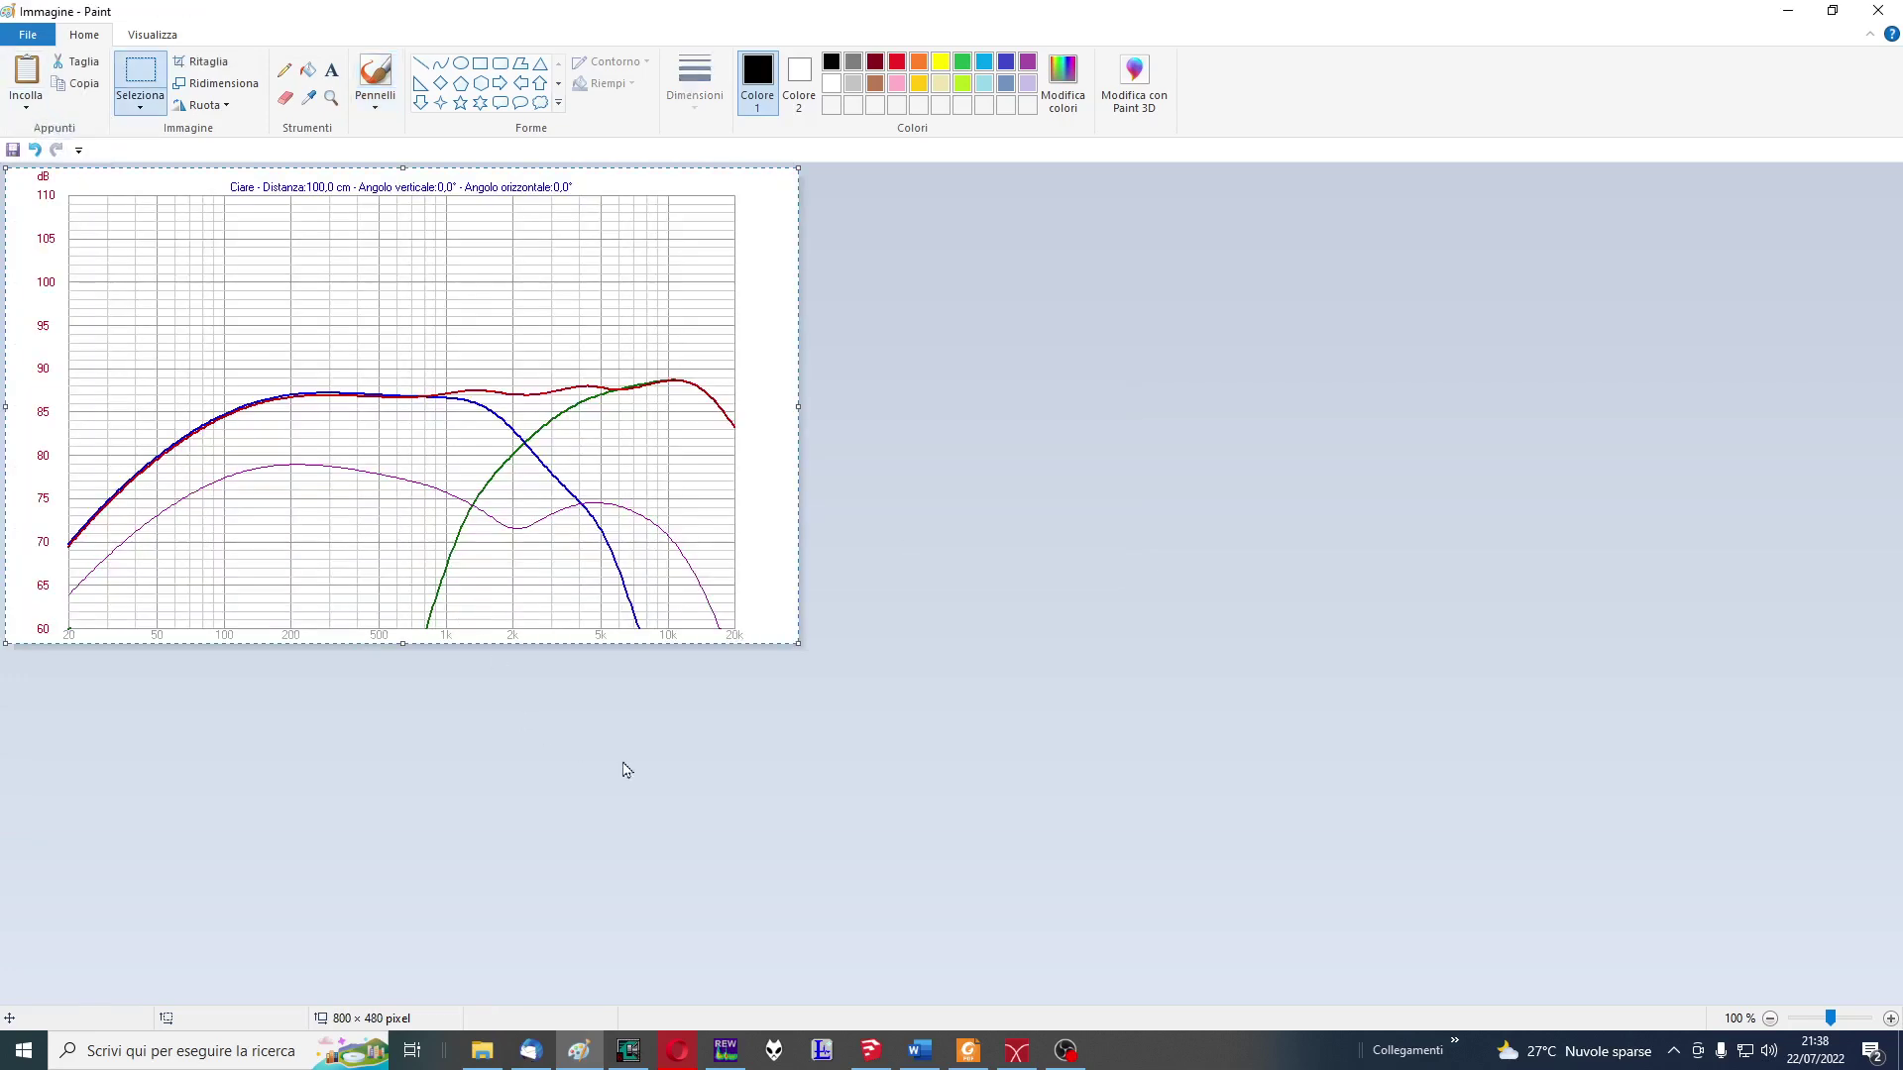
pyautogui.moveTo(795, 426); pyautogui.dragTo(736, 454)
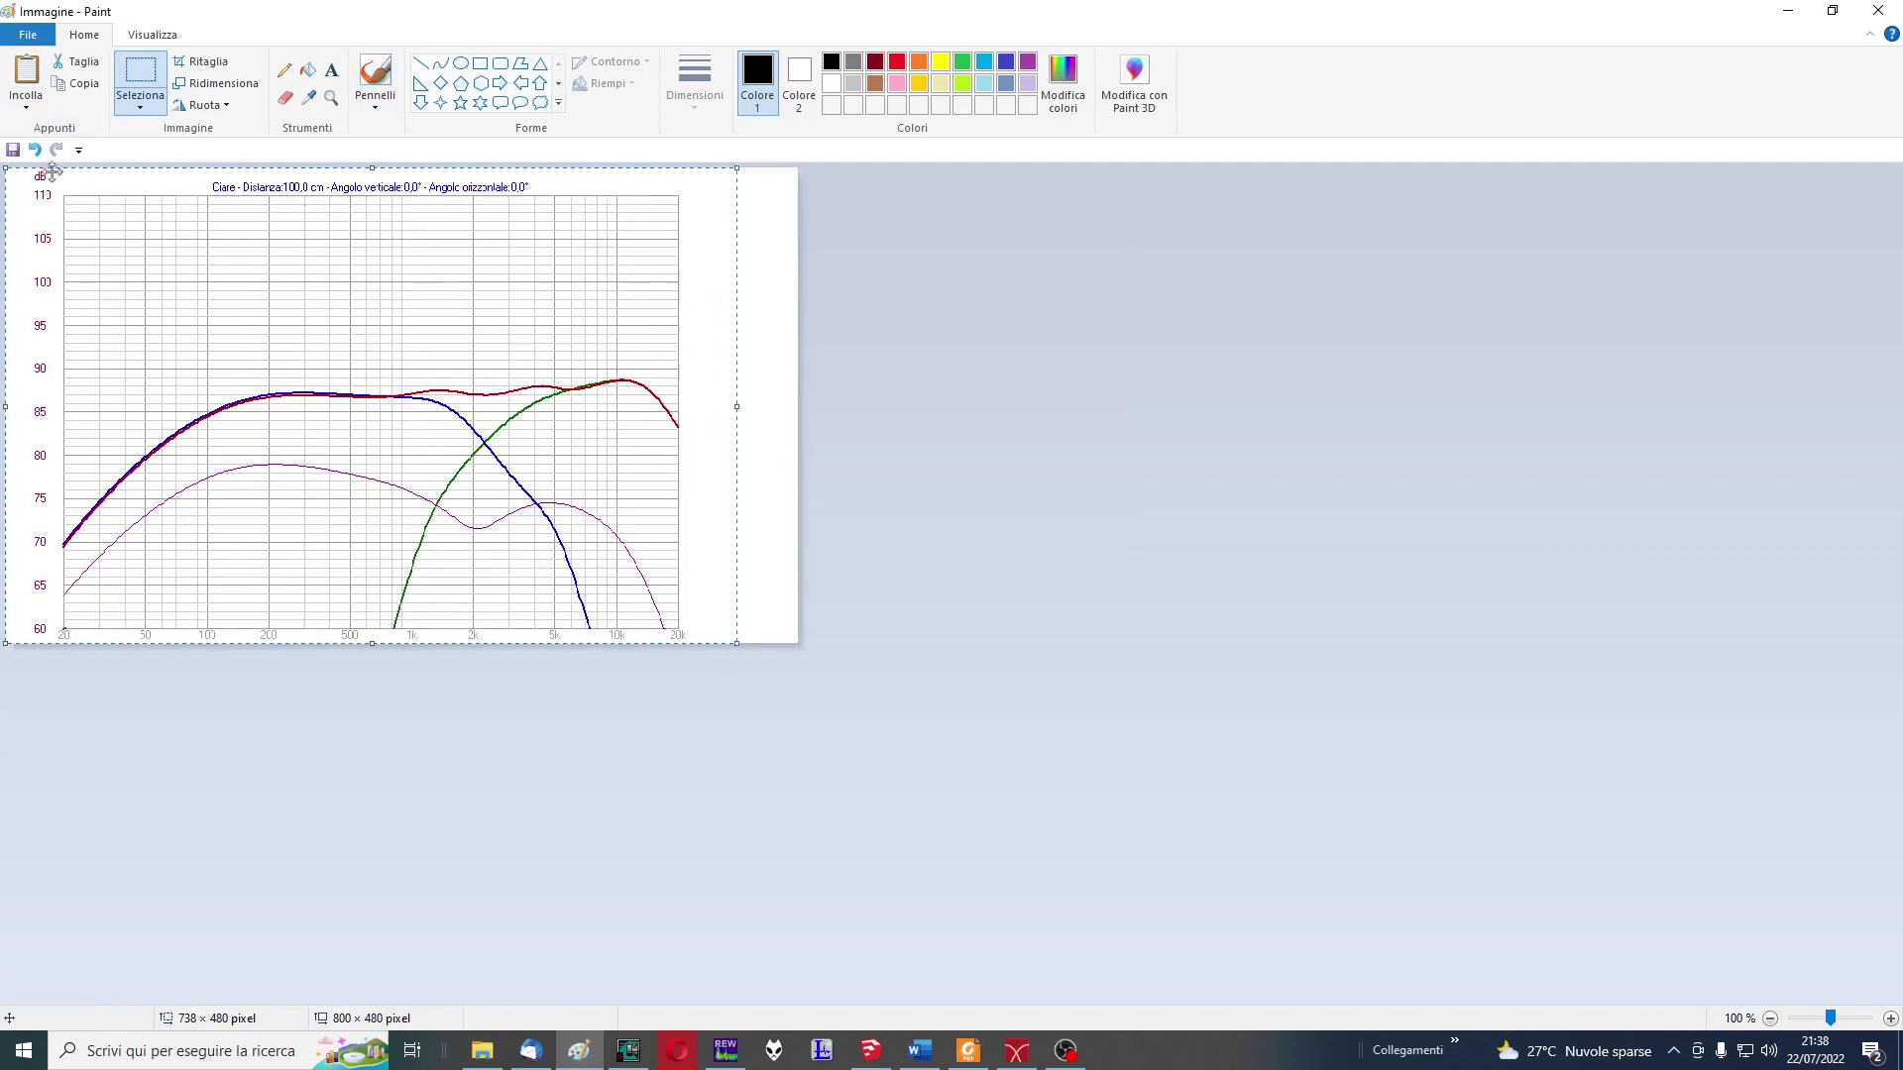